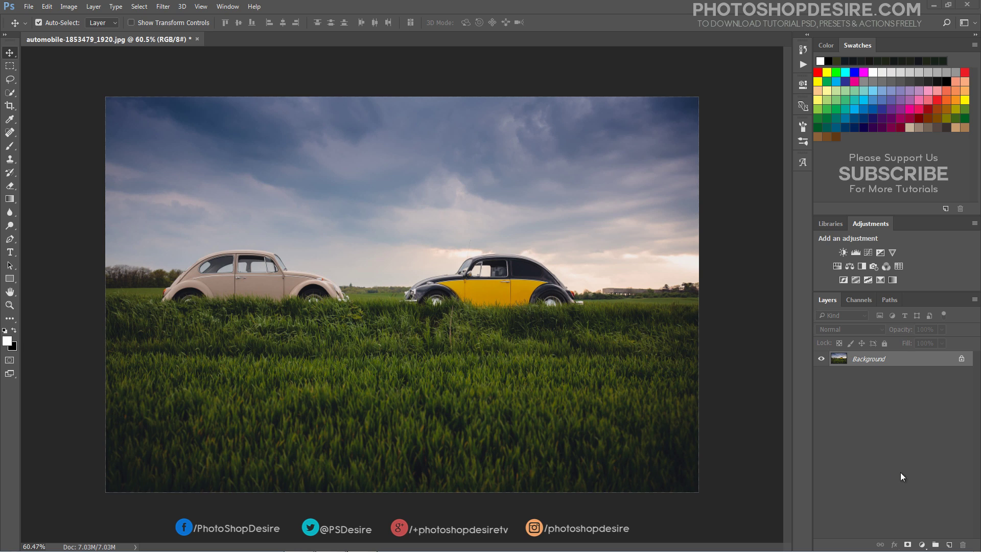
Step: Add a monochrome Channel Mixer adjustment layer with Red -53, Green +200 and Blue -42, and compare before and after
click(922, 545)
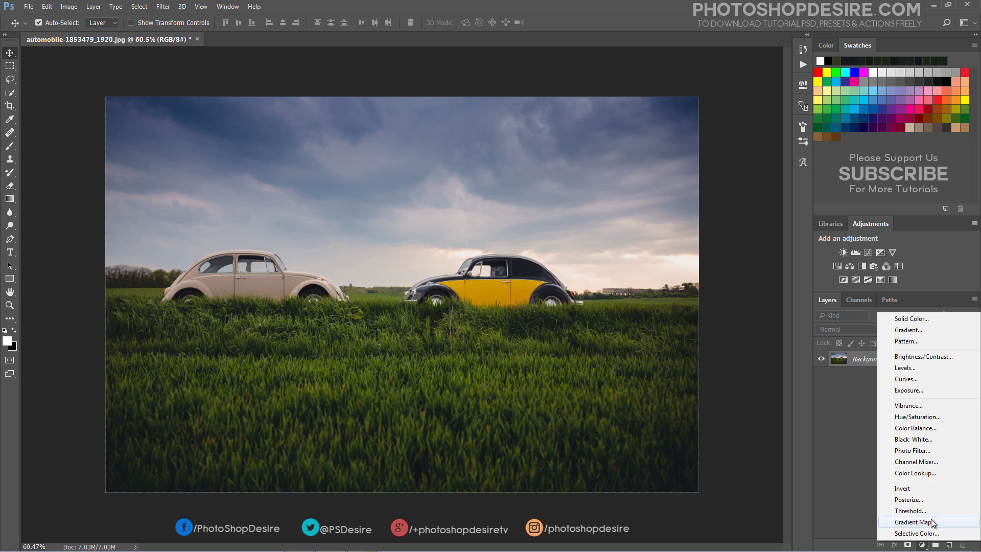
click(946, 465)
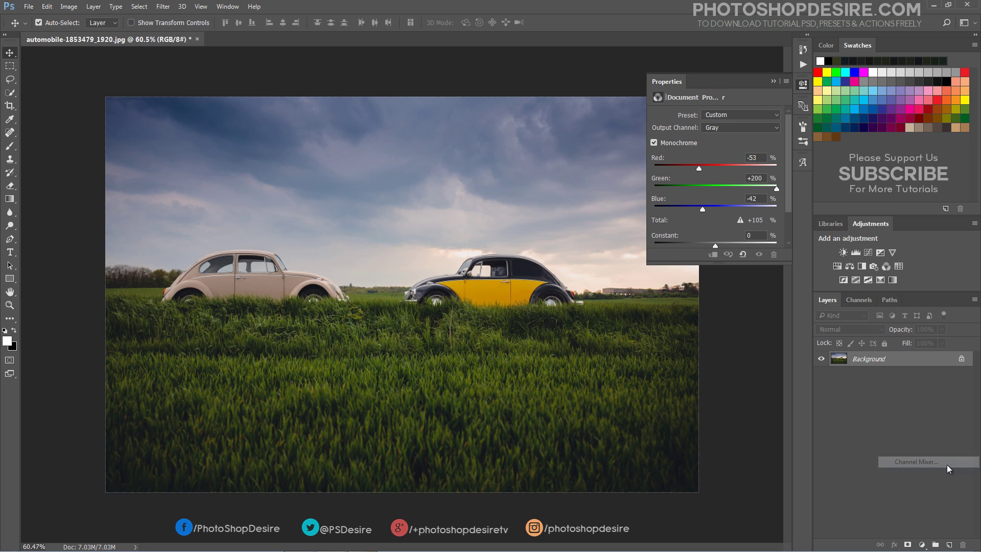
click(672, 144)
drag(728, 168, 780, 191)
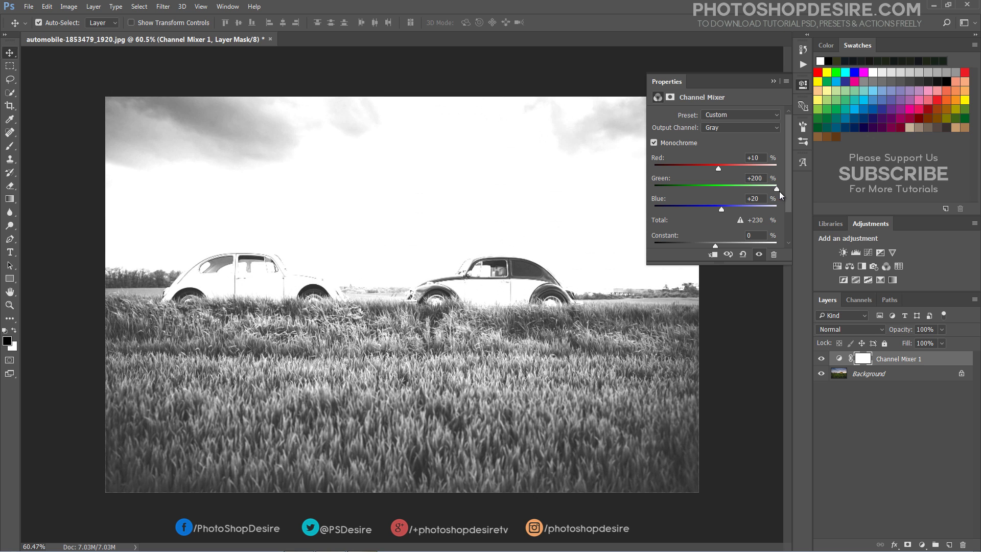
drag(720, 207, 703, 210)
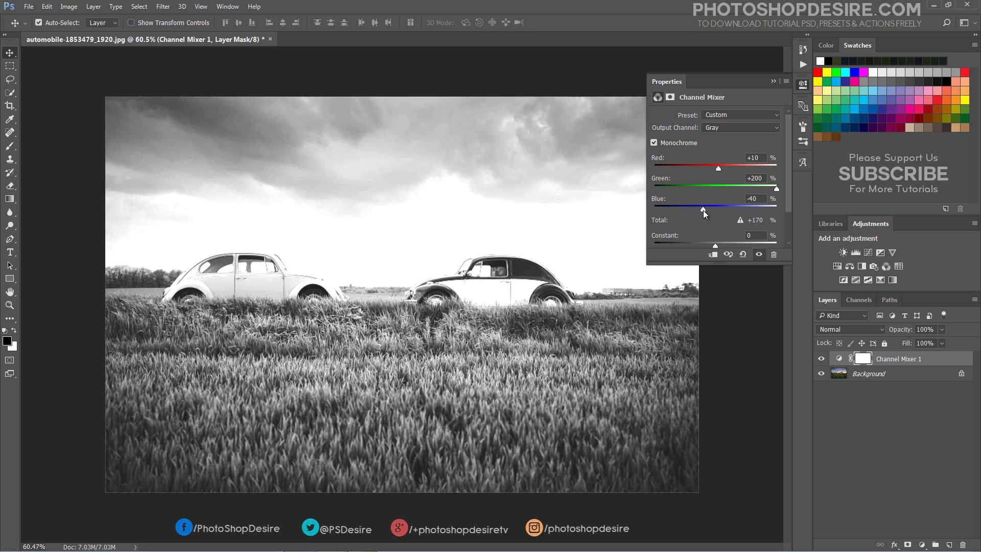
drag(719, 170, 701, 168)
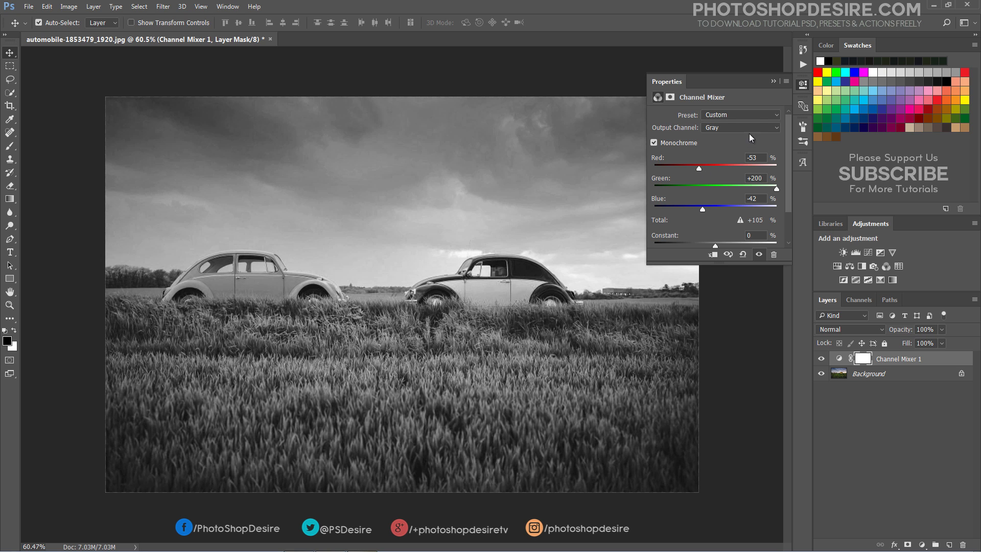
click(773, 81)
click(821, 359)
click(821, 359)
click(821, 359)
click(821, 359)
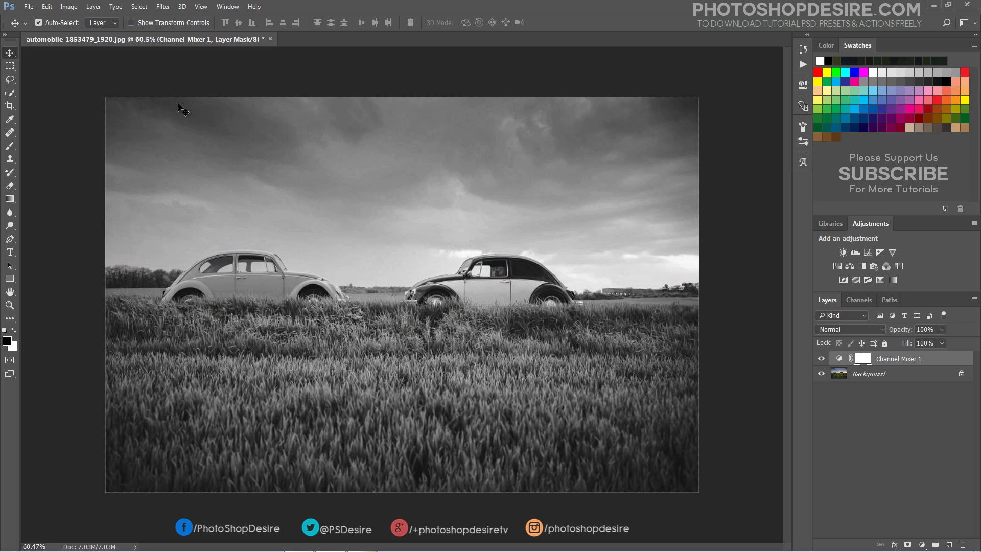
Step: Apply the merged RGB image to the Channel Mixer 1 mask with Multiply blending at 100% opacity, and compare before and after
click(68, 6)
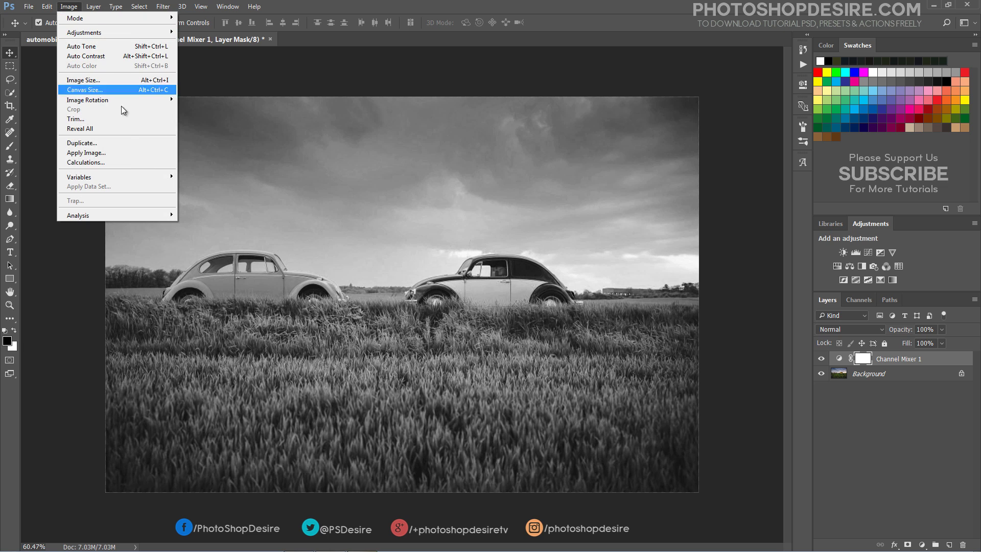
click(136, 152)
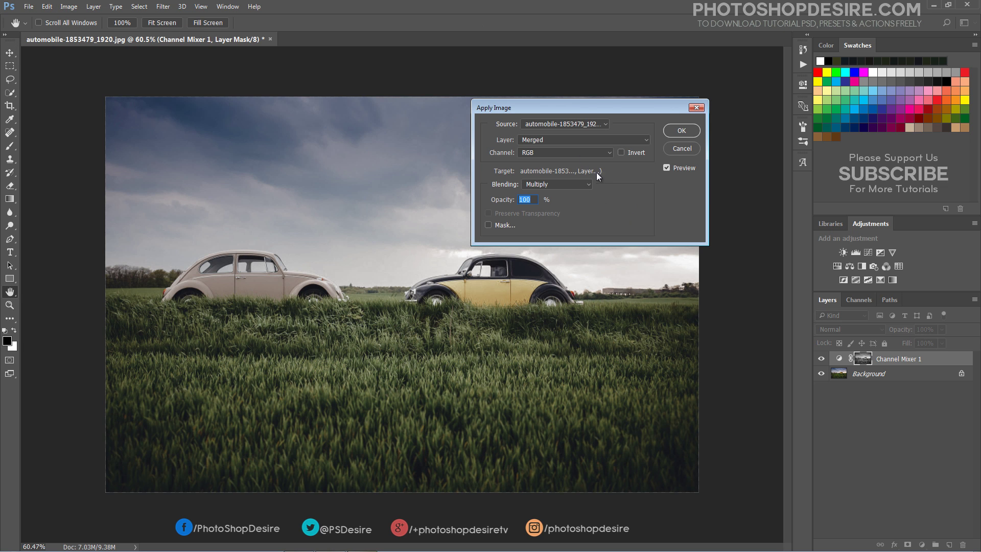
click(668, 131)
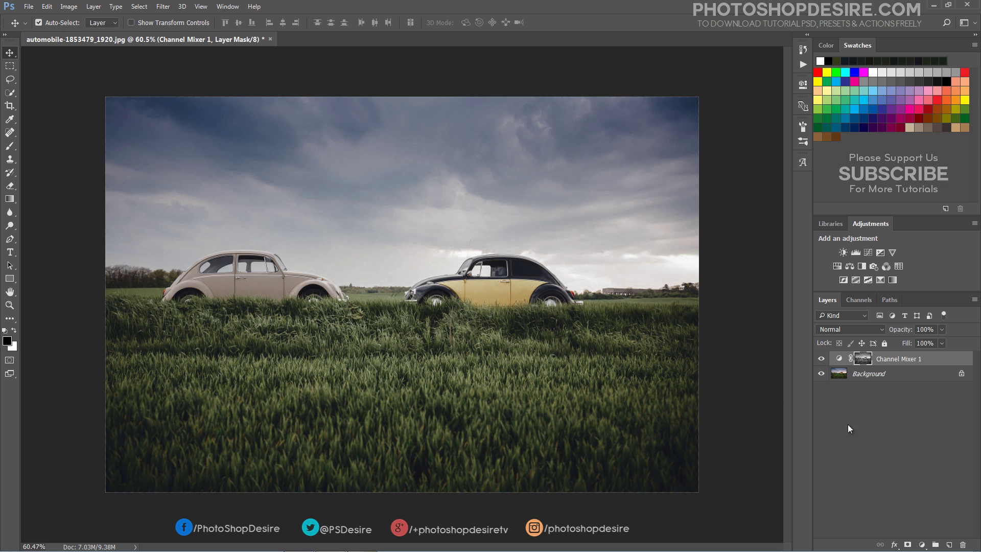
click(822, 359)
click(822, 359)
click(822, 359)
click(821, 359)
Step: Start a Color Range selection on the Background layer and add several grass tones to the sampled colors
click(861, 374)
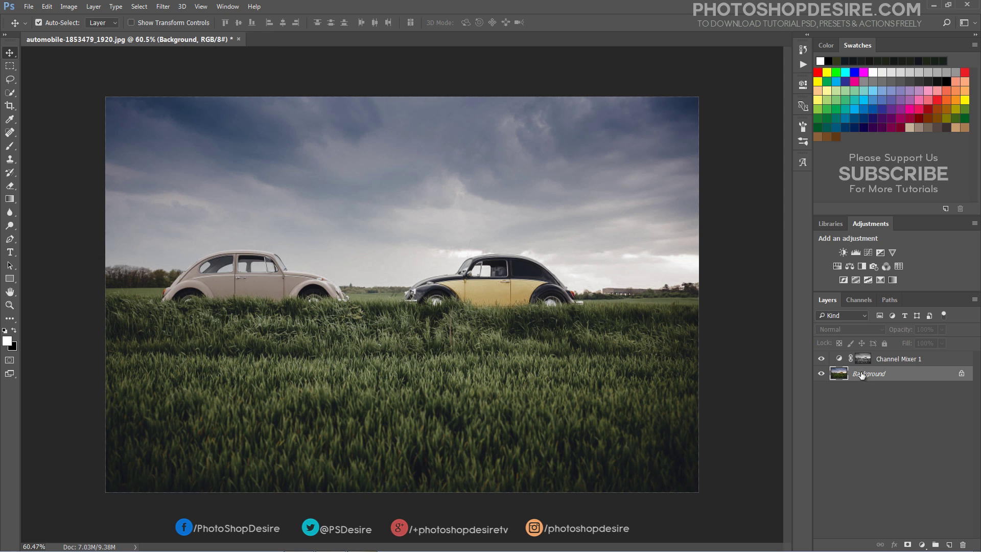
click(140, 7)
click(194, 105)
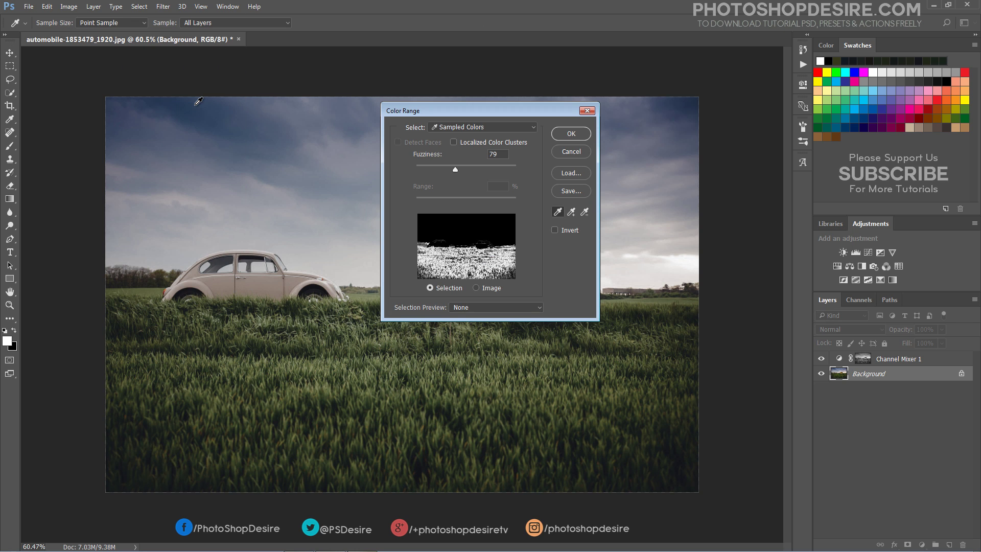
click(570, 215)
click(385, 450)
click(356, 447)
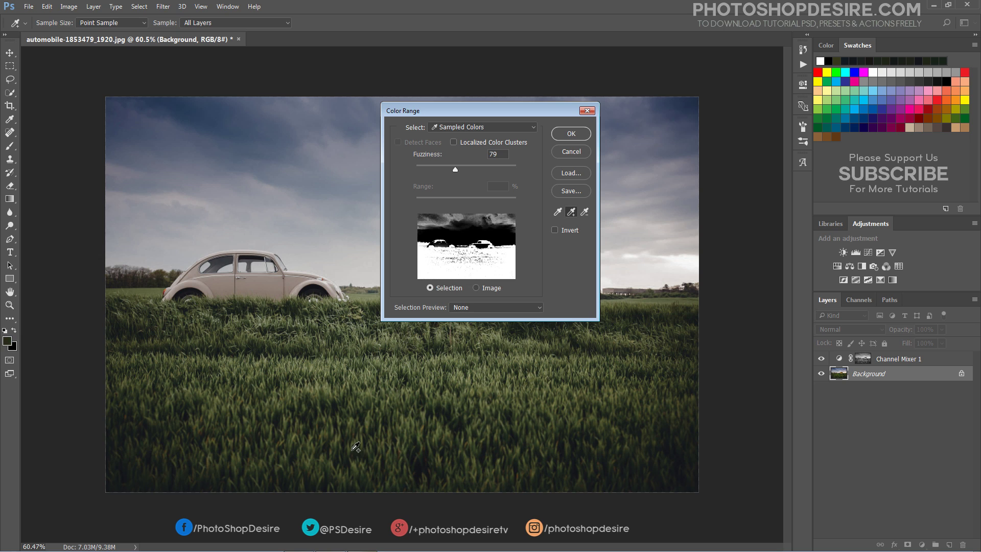
click(380, 441)
click(404, 409)
click(409, 395)
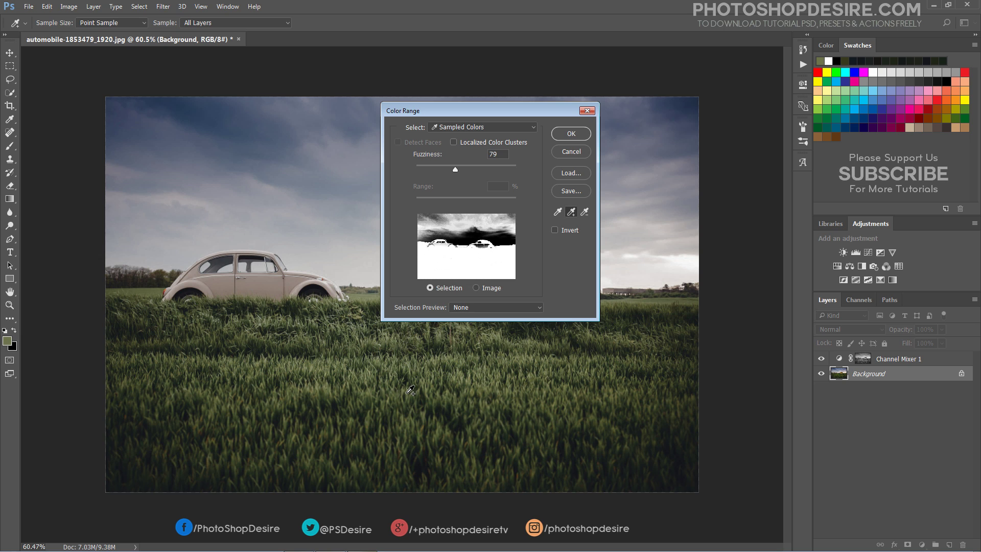
Step: Reduce the Color Range fuzziness to 0, add more grass samples and create the selection
drag(456, 170, 412, 164)
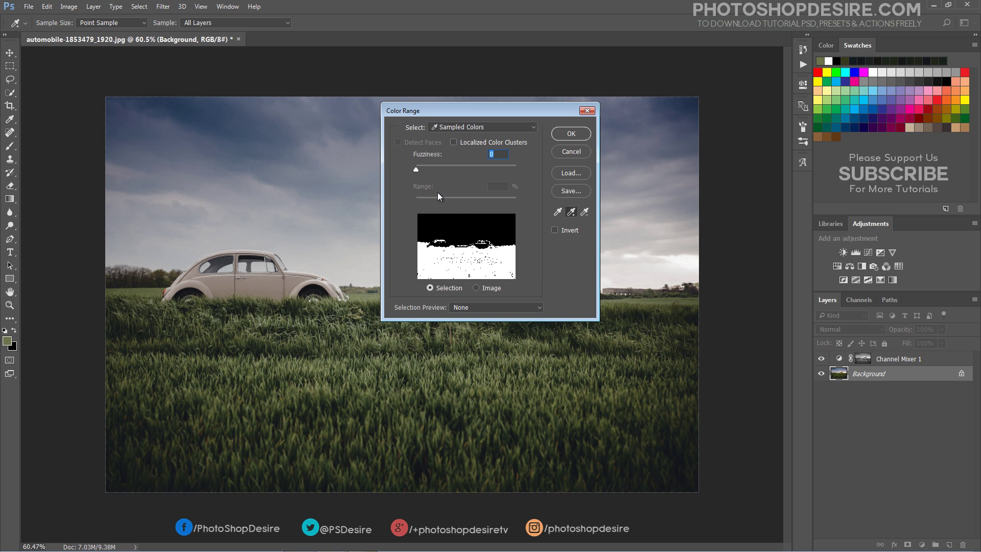
click(475, 265)
click(454, 372)
click(430, 351)
click(429, 351)
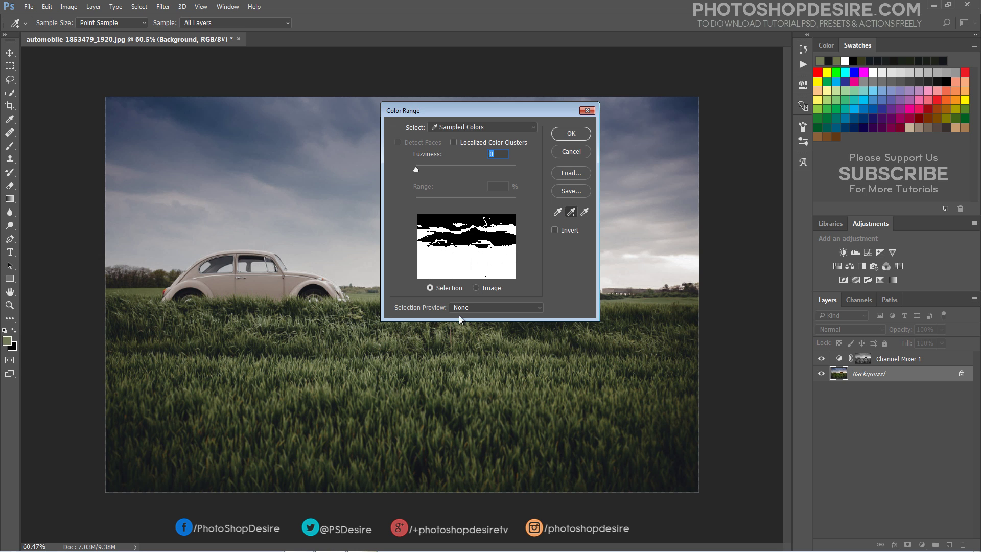
click(571, 133)
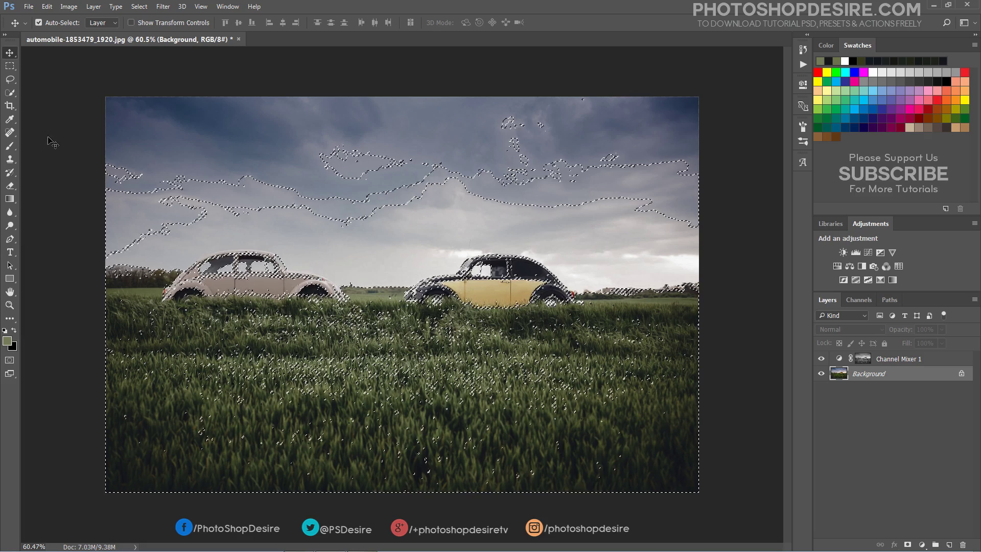
Step: Subtract the sky areas from the selection with the Rectangular Marquee tool
click(10, 66)
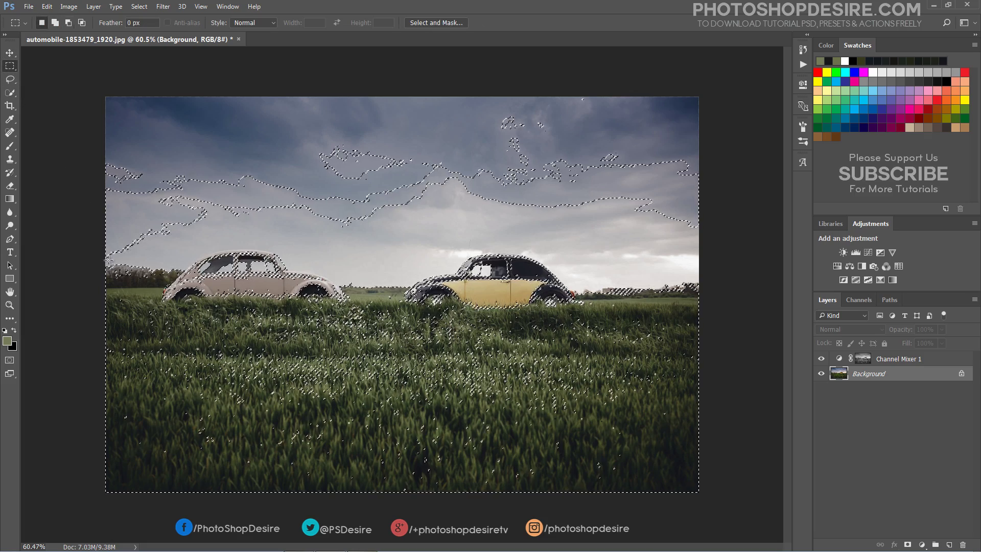
drag(97, 259, 168, 125)
drag(155, 238, 703, 100)
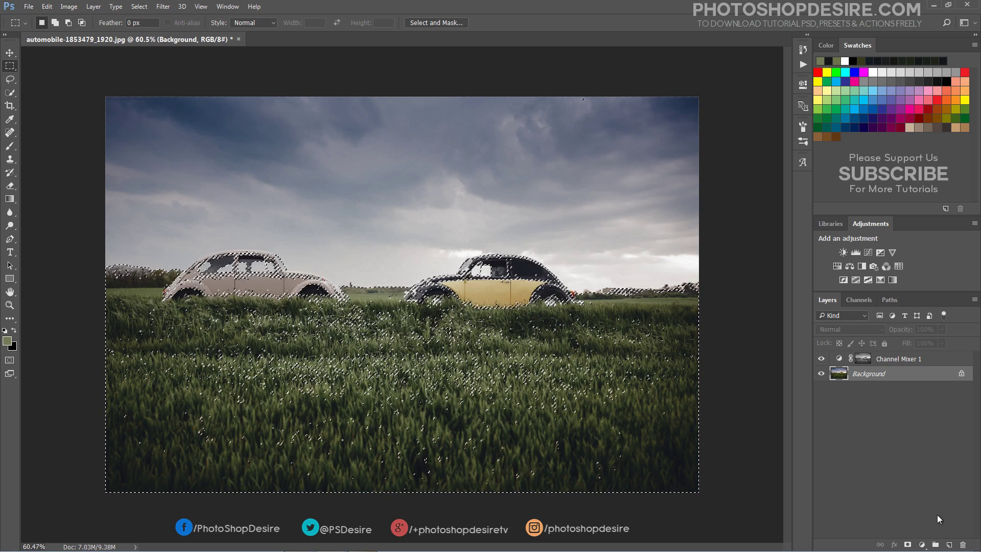
Step: Create a new layer above the Background, fill the selection with white at 100% opacity, and deselect
click(951, 544)
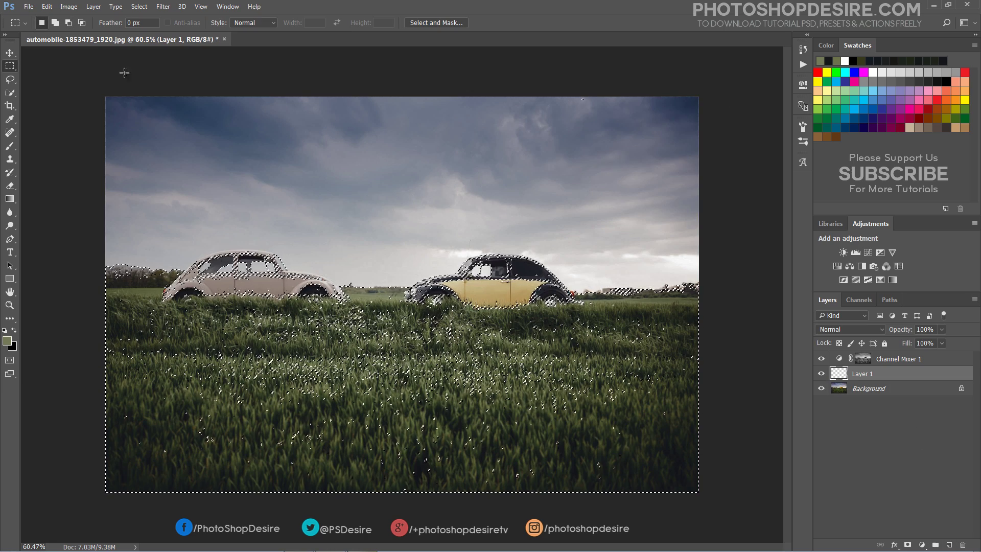
click(49, 7)
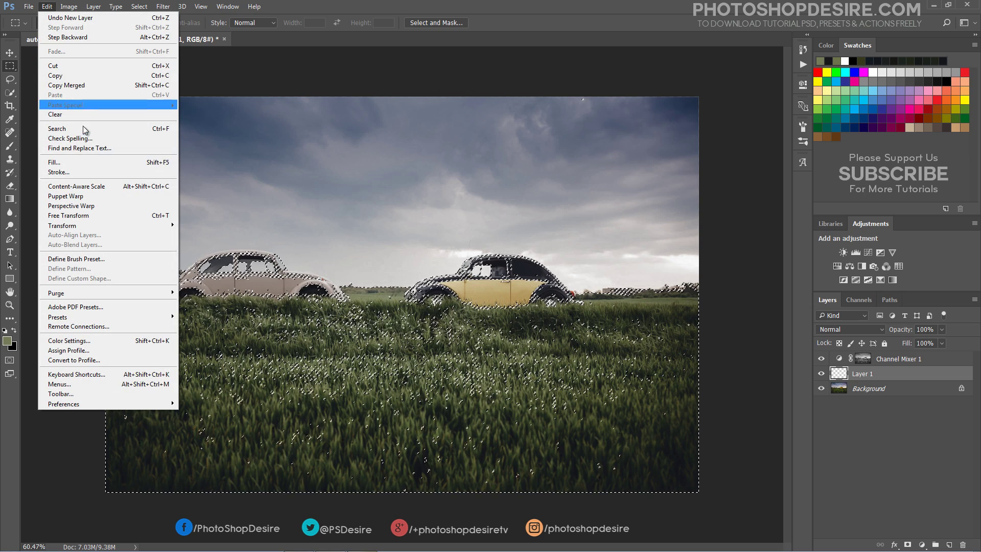
click(103, 162)
click(534, 156)
click(473, 242)
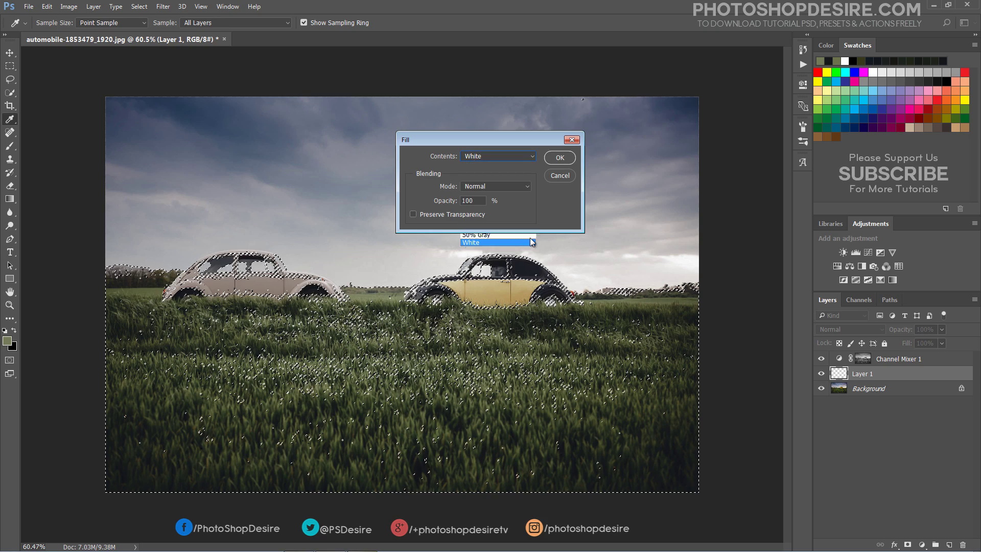
click(560, 158)
key(m)
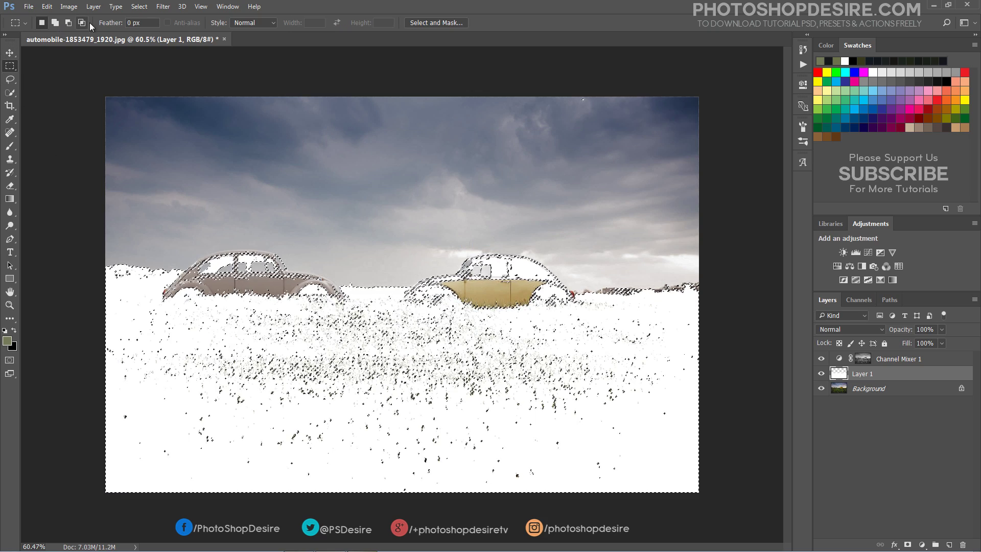
click(139, 6)
click(150, 27)
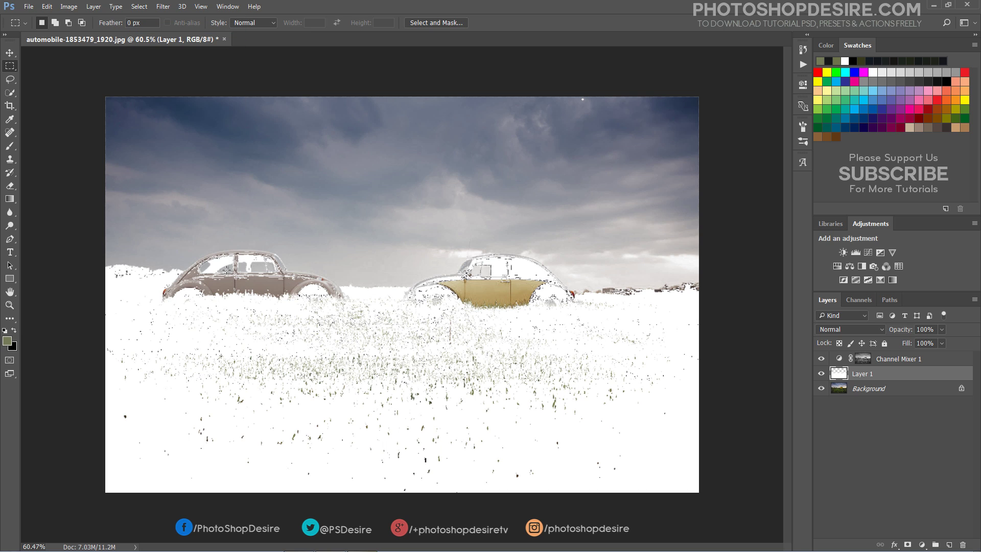
Step: Inspect the white fill up close and move Layer 1 above the Channel Mixer 1 layer
scroll(206, 277, up, 5)
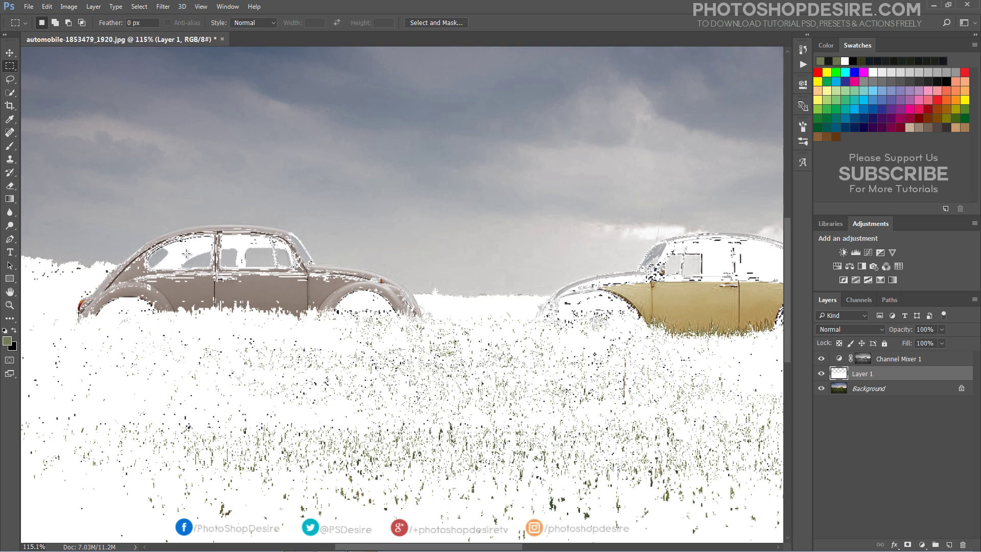
scroll(184, 256, down, 1)
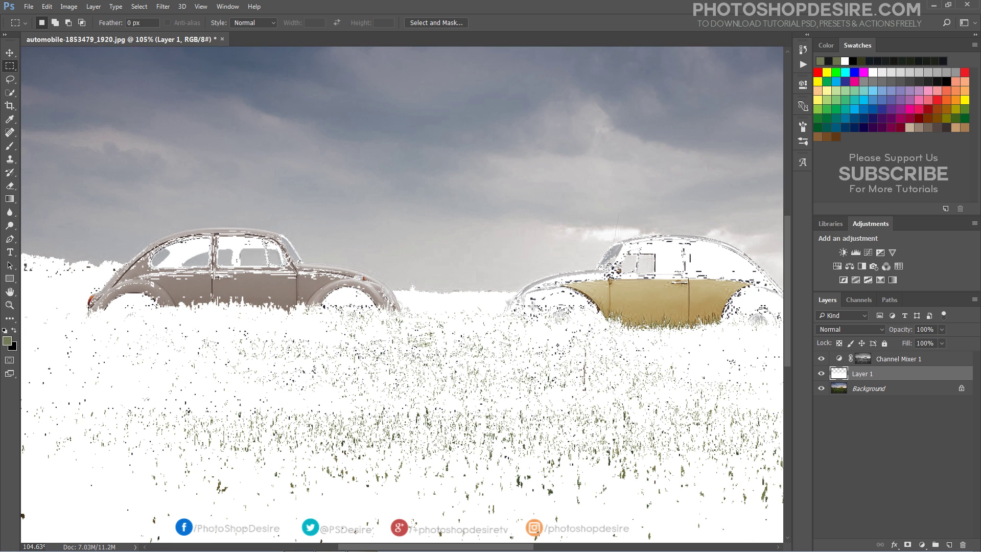
scroll(531, 307, down, 5)
drag(865, 374, 876, 357)
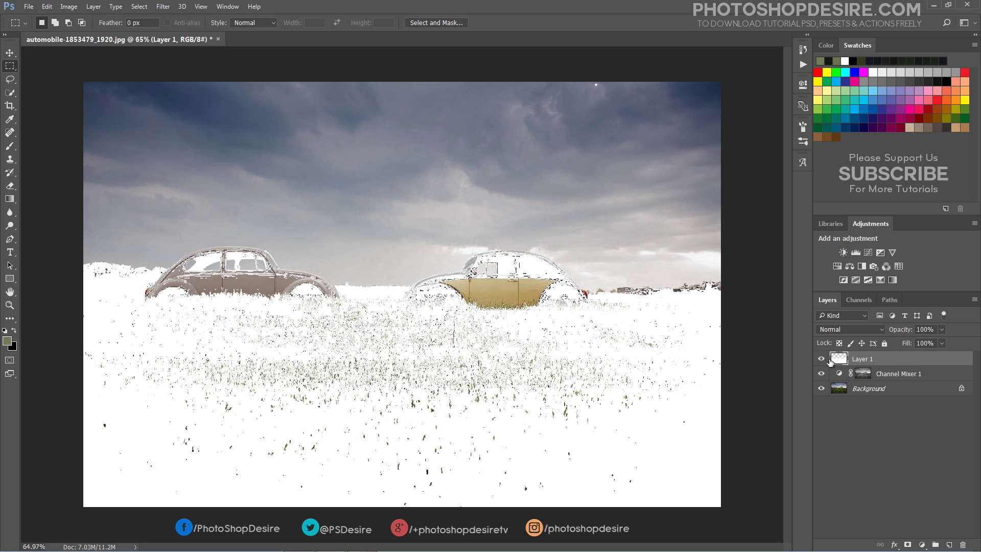
Step: Apply a Gaussian Blur with a 0.6 pixel radius to Layer 1
click(161, 6)
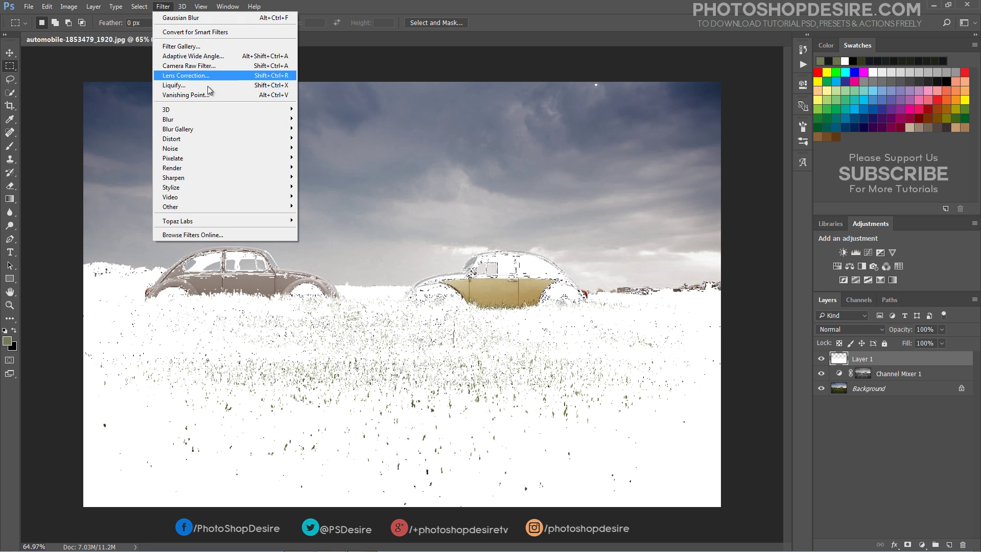
mouse_move(276, 119)
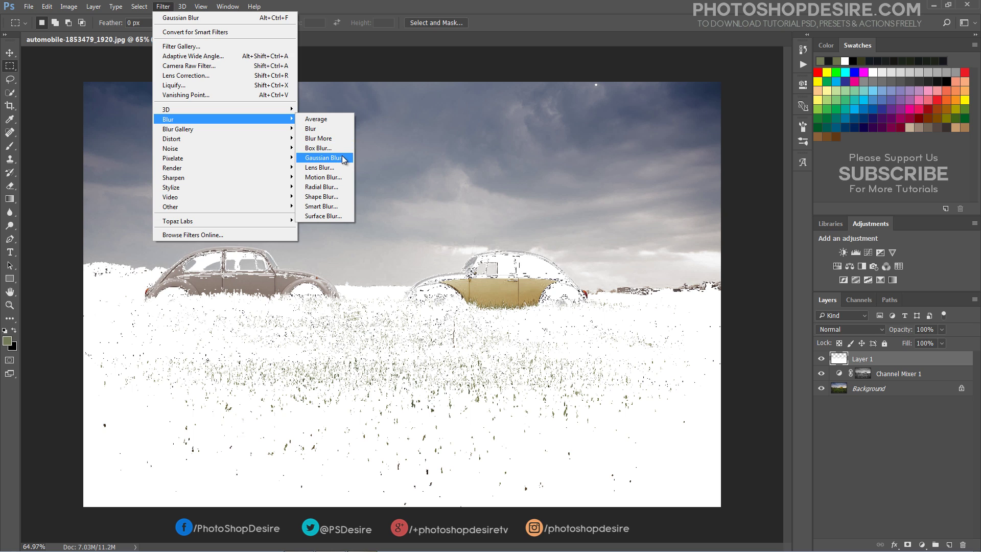
click(322, 158)
click(463, 264)
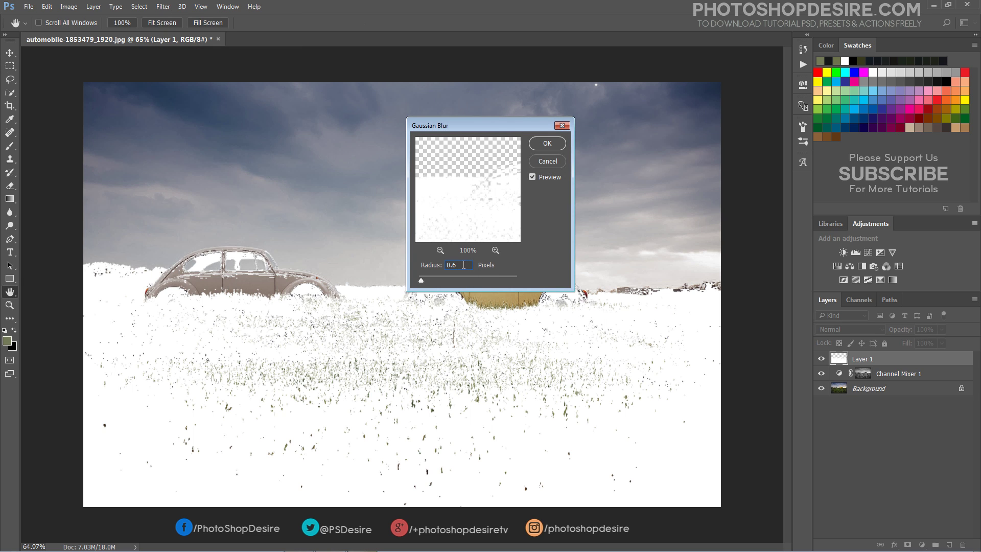
click(547, 143)
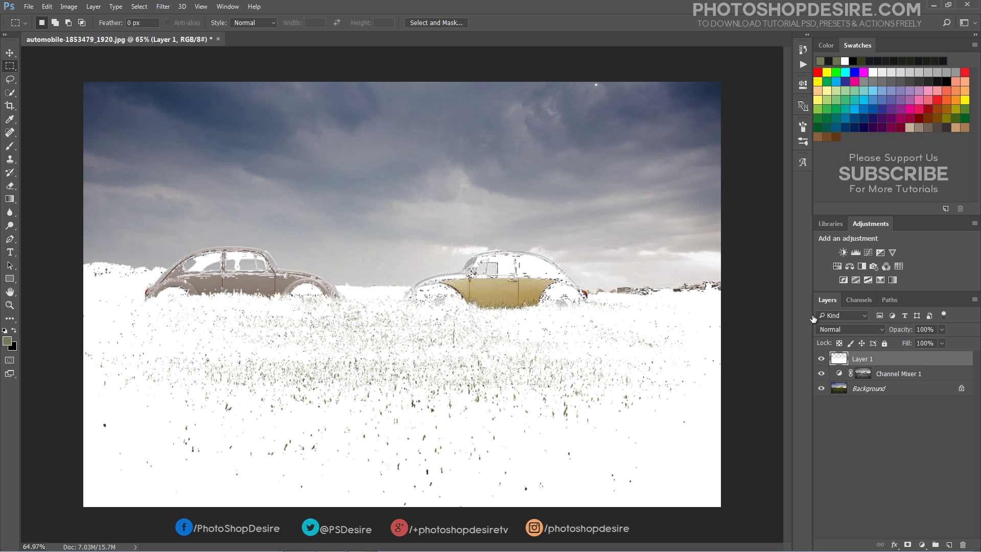
Step: Split Layer 1's Blend If underlying-layer black slider to 0 / 77, and compare the image with and without the layer
double_click(848, 359)
alt+drag(413, 228, 452, 229)
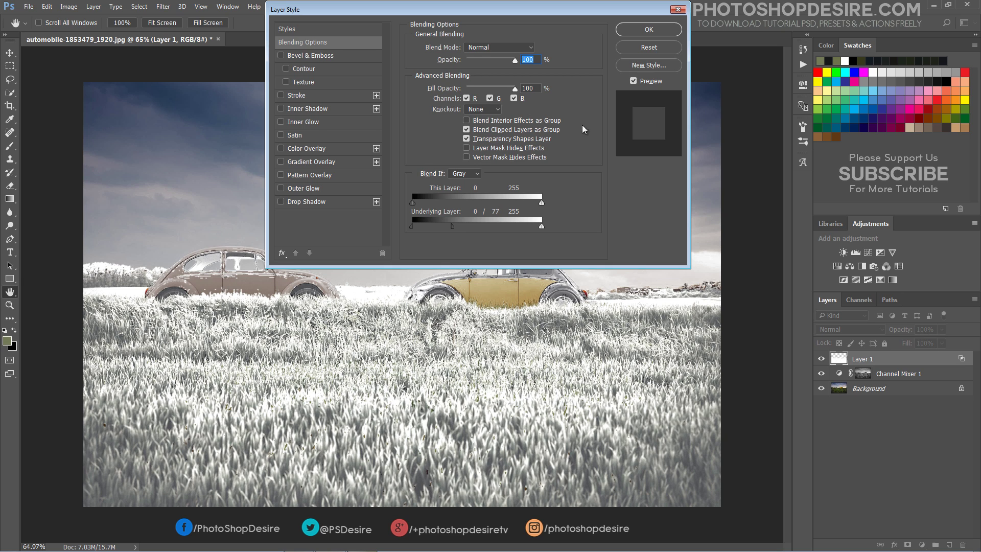
click(624, 29)
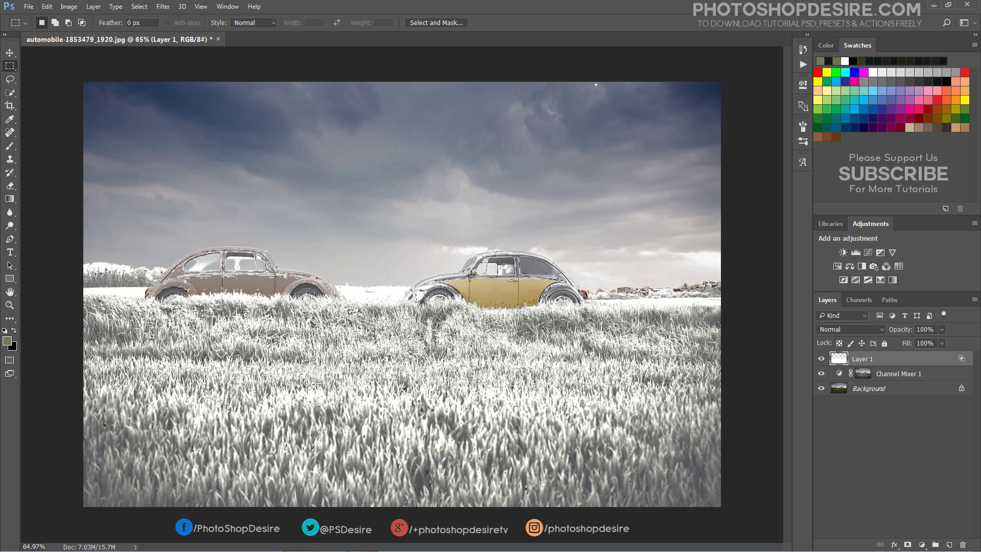
click(820, 359)
click(820, 359)
click(821, 359)
click(822, 358)
Step: Add a Curves adjustment layer above Layer 1 and apply the automatic correction
click(922, 545)
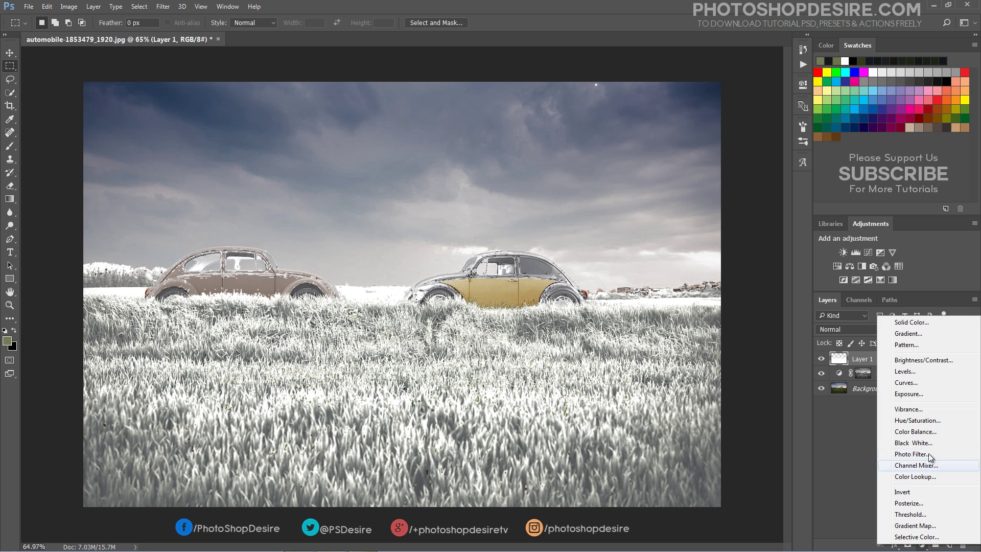
click(910, 384)
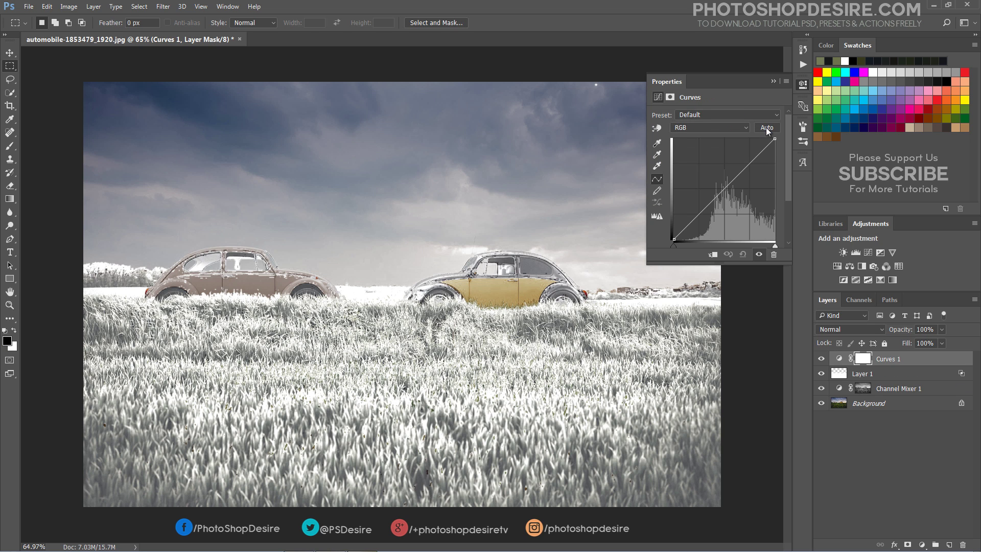
click(766, 128)
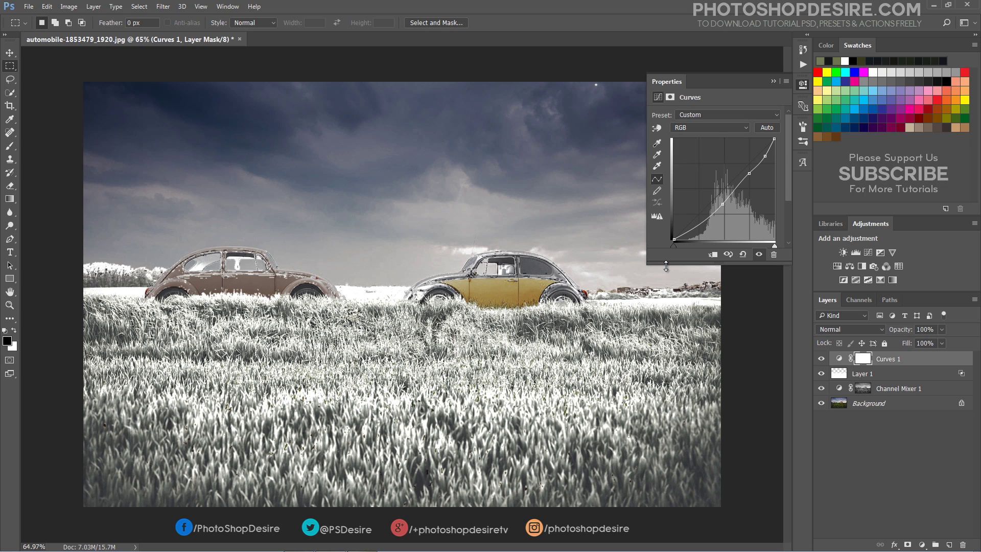
Step: Add a new layer above the Curves 1 adjustment and fill it with black
click(773, 80)
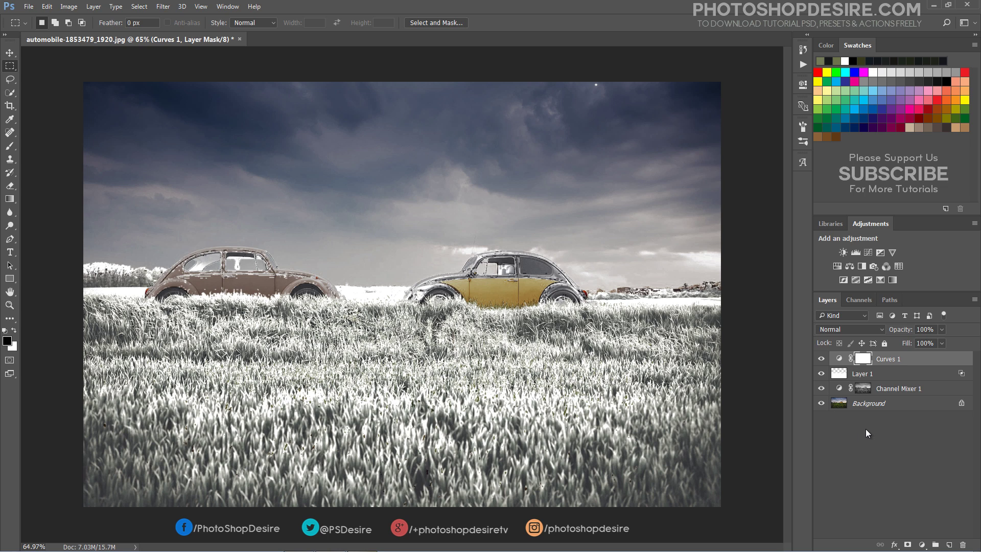
click(950, 545)
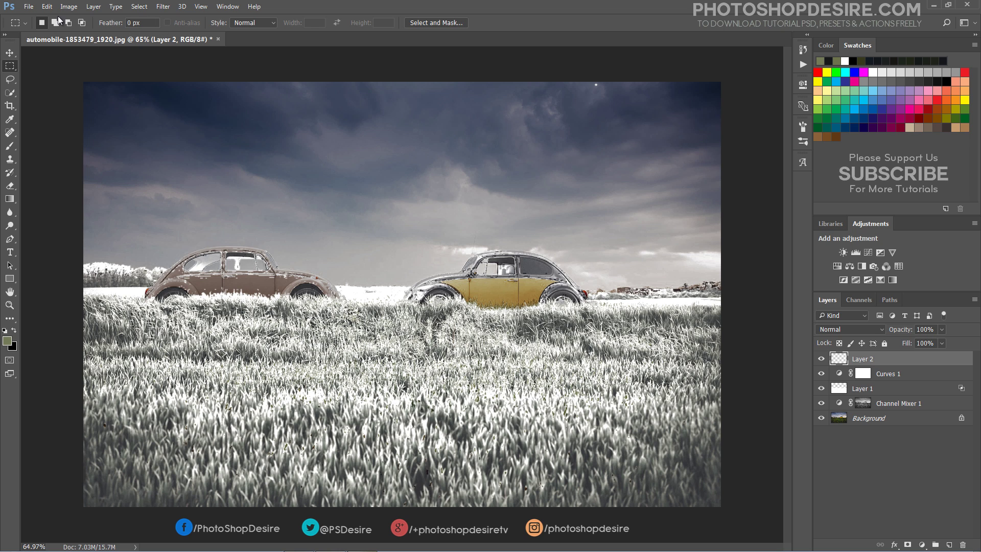
click(46, 6)
click(77, 159)
click(513, 155)
click(501, 227)
click(559, 158)
key(m)
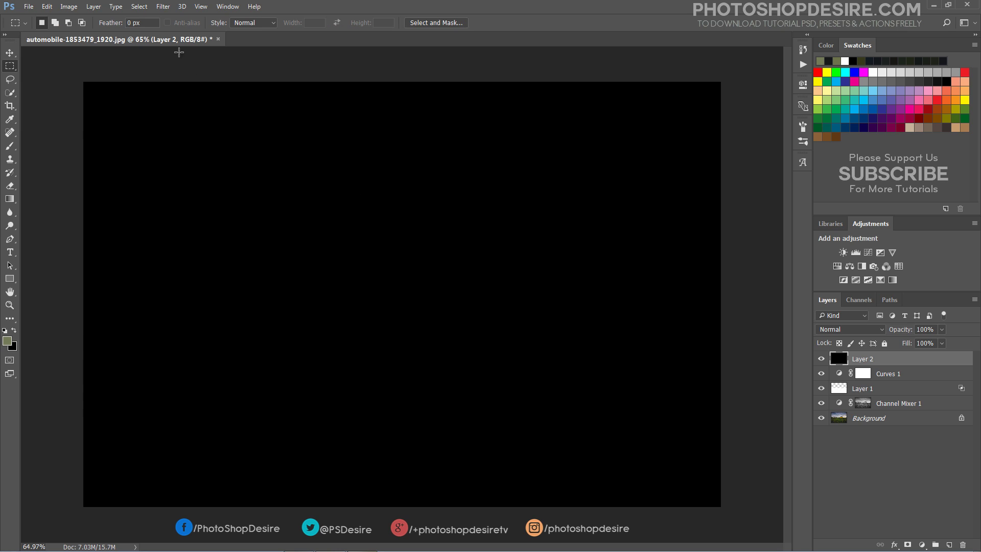
Step: Add 100% Gaussian, monochromatic noise to the black Layer 2
click(163, 6)
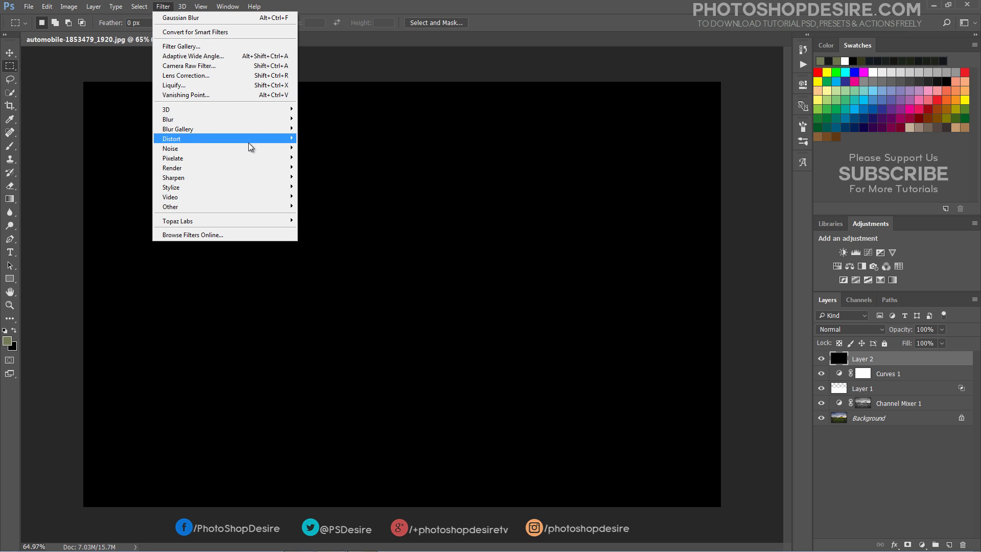
mouse_move(263, 148)
click(346, 148)
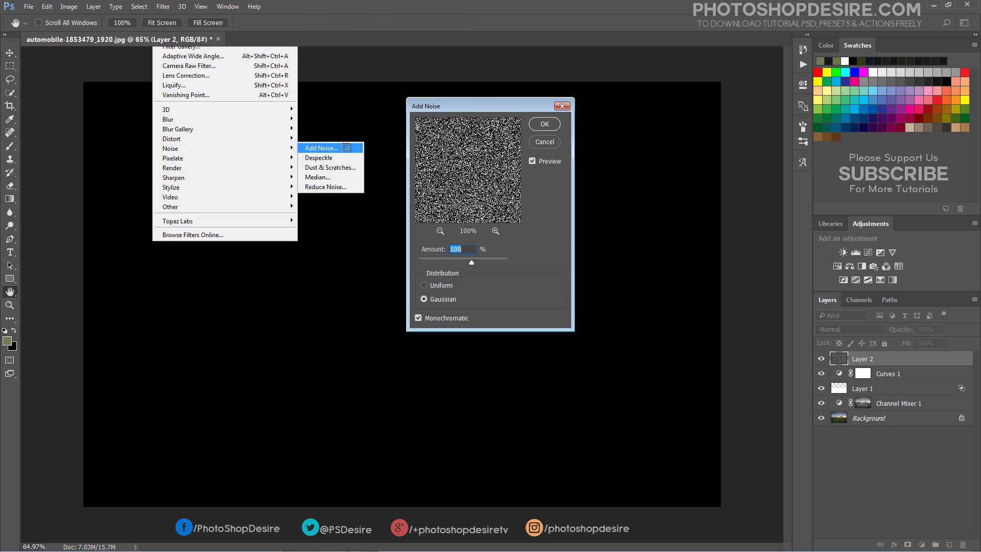
click(447, 299)
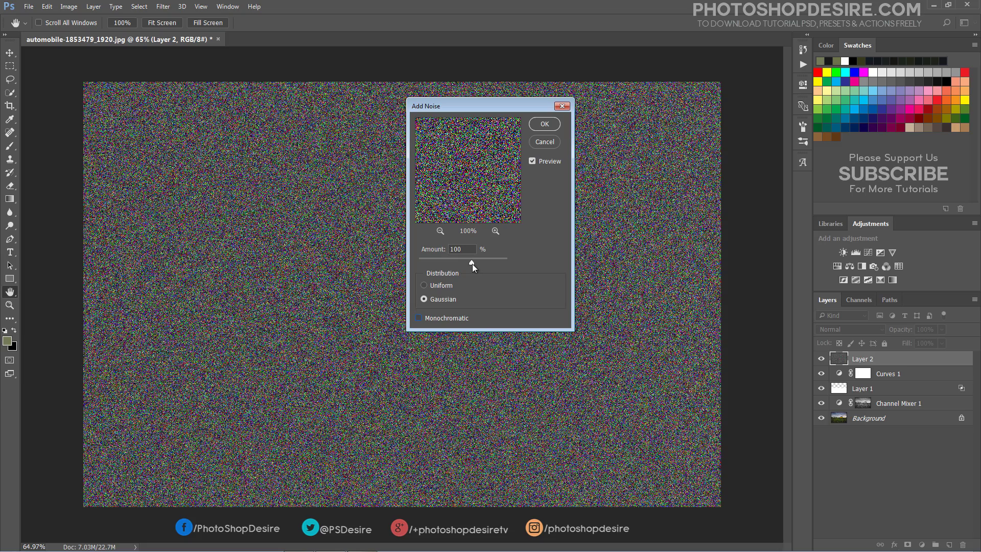
click(450, 317)
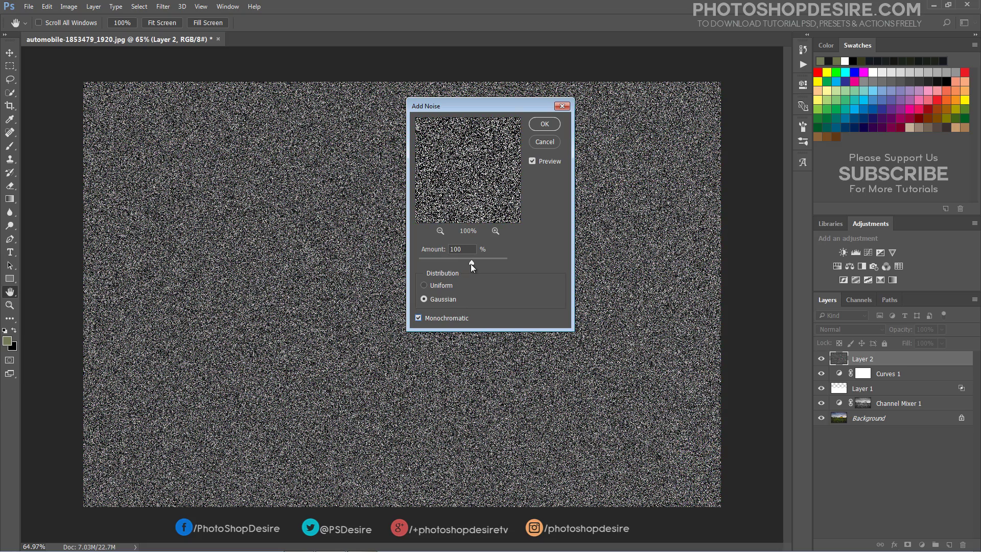
click(543, 124)
key(m)
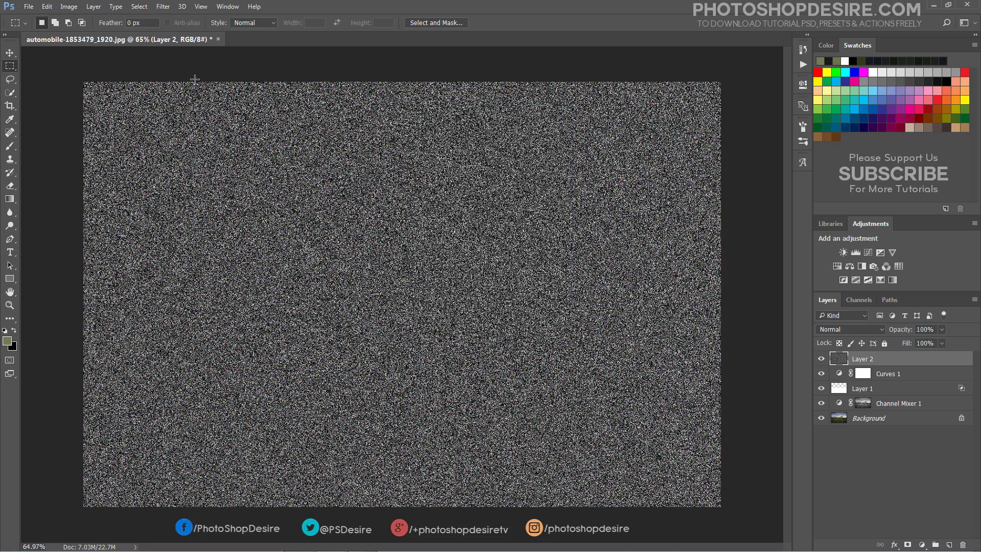
Step: Apply a Gaussian Blur with a 0.6 pixel radius to Layer 2 and set its blend mode to Screen
click(160, 8)
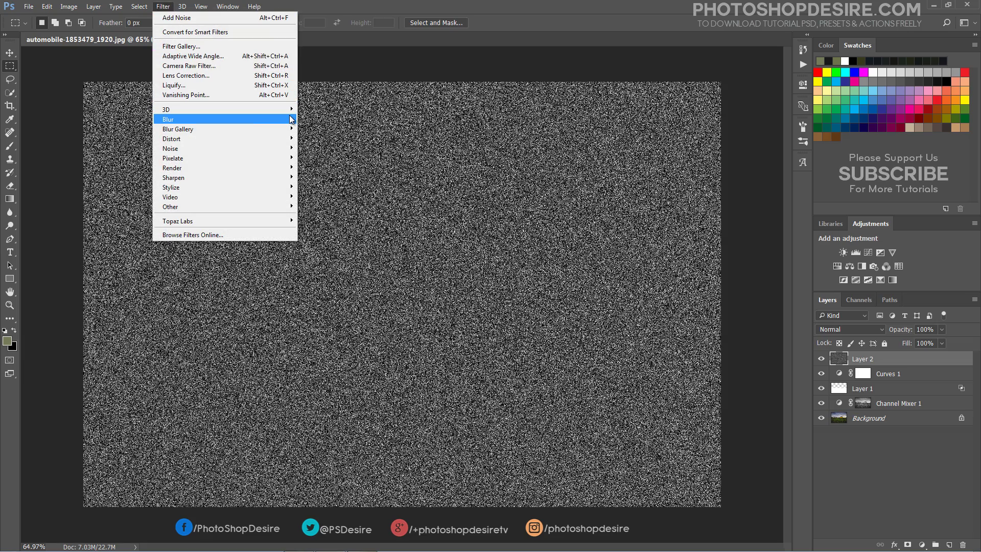
mouse_move(291, 119)
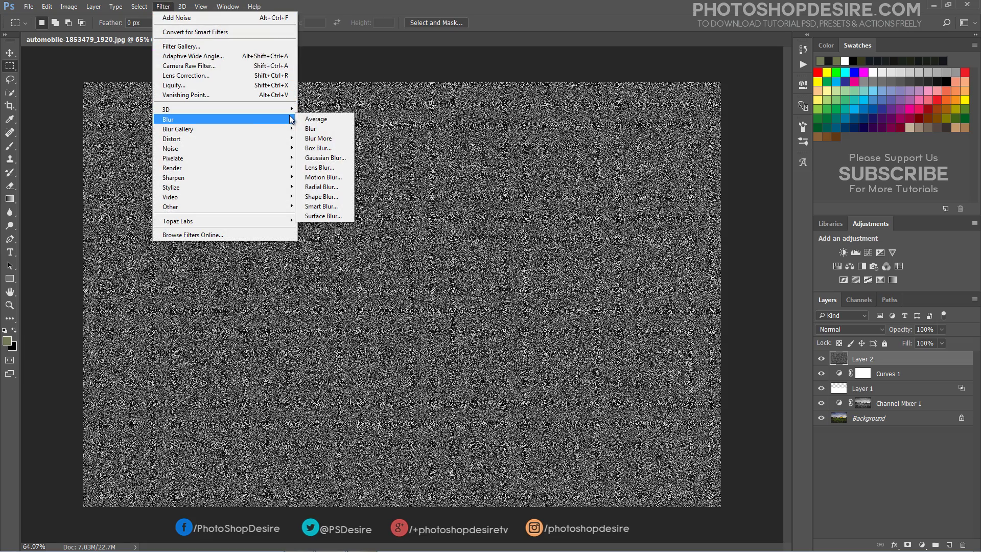
click(345, 159)
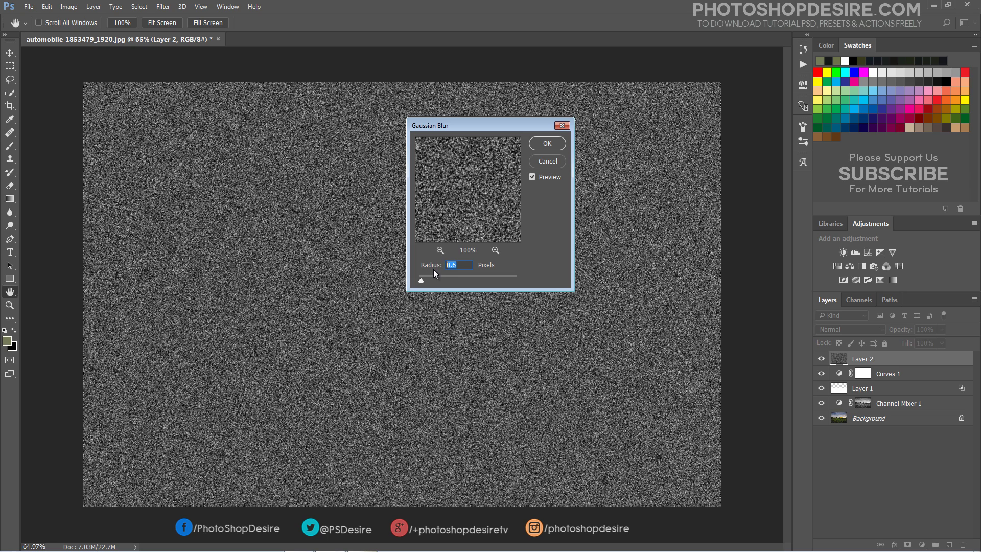
click(545, 145)
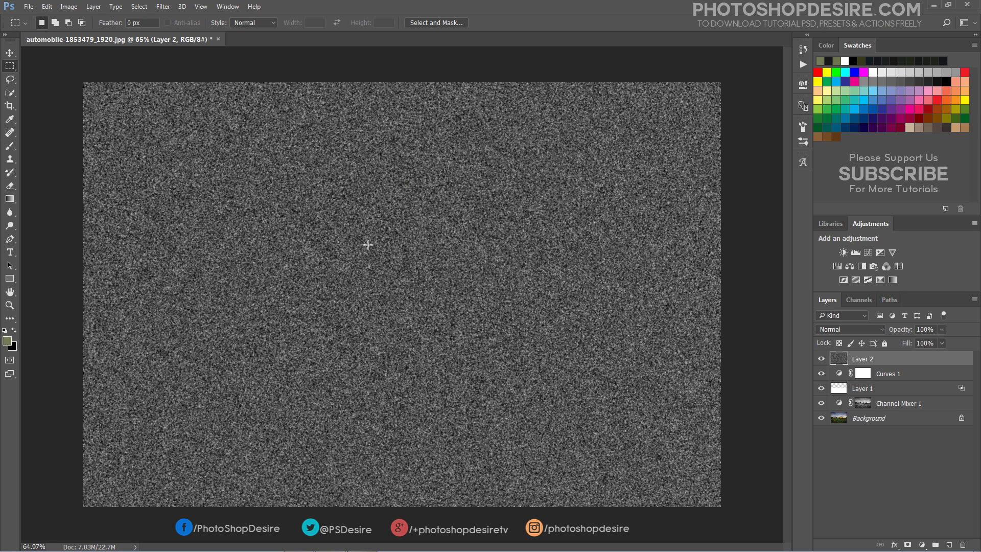
click(827, 329)
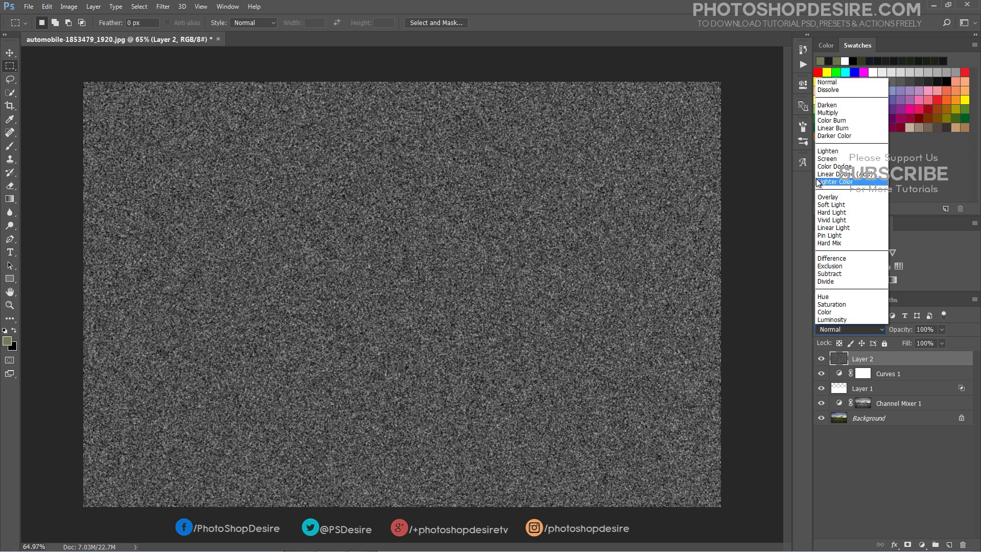
click(830, 162)
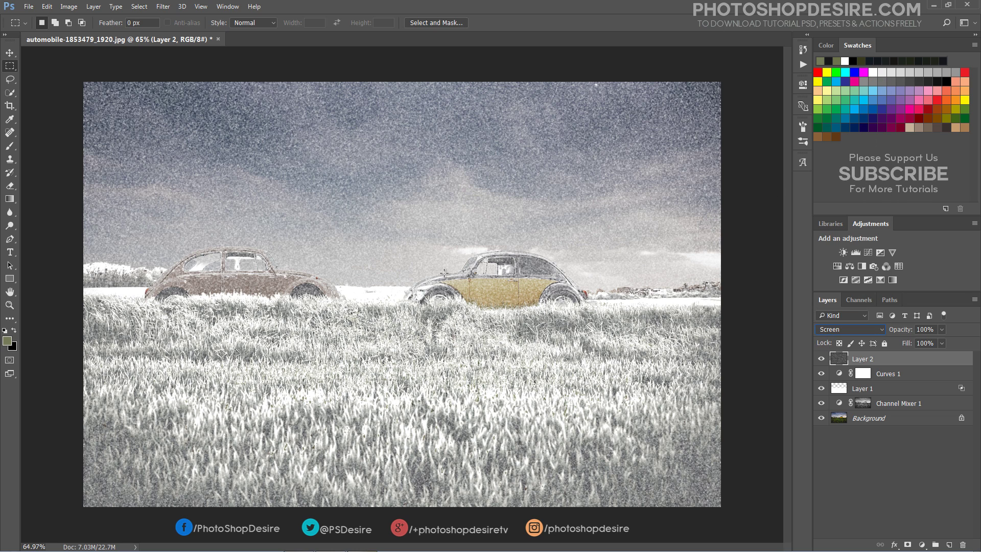
Step: Raise Layer 2's black input level to 101 with Levels, and compare the image with and without the layer
click(9, 53)
click(71, 10)
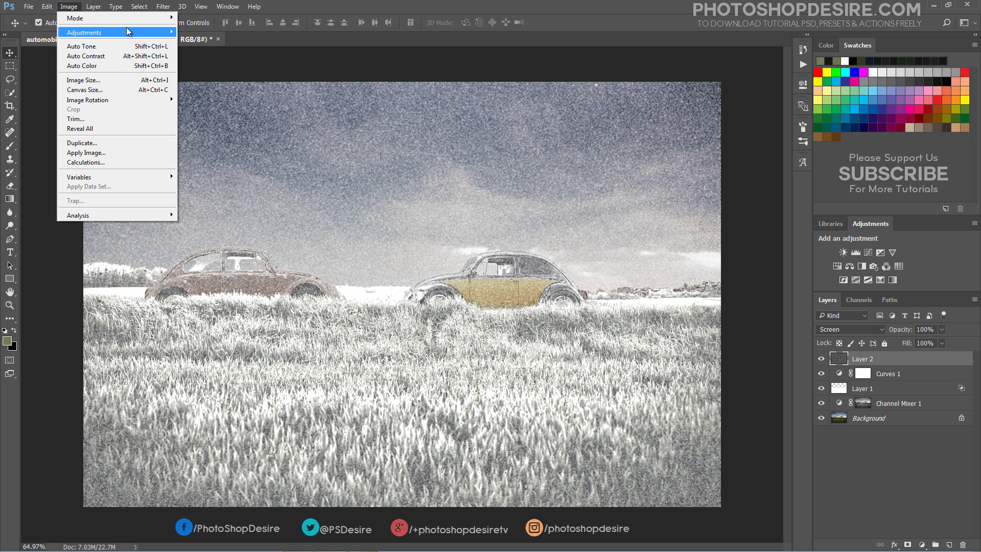
mouse_move(129, 33)
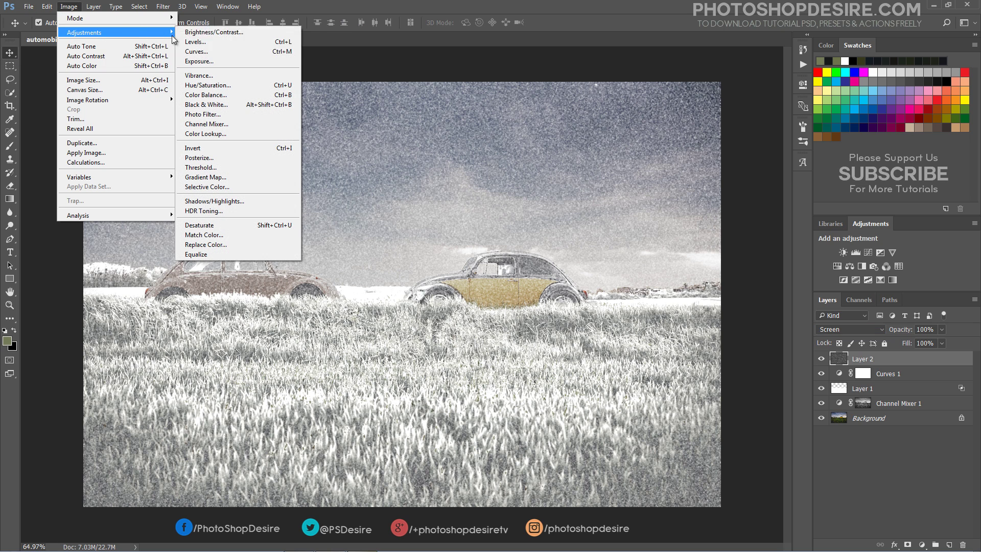
click(243, 42)
drag(403, 234, 450, 235)
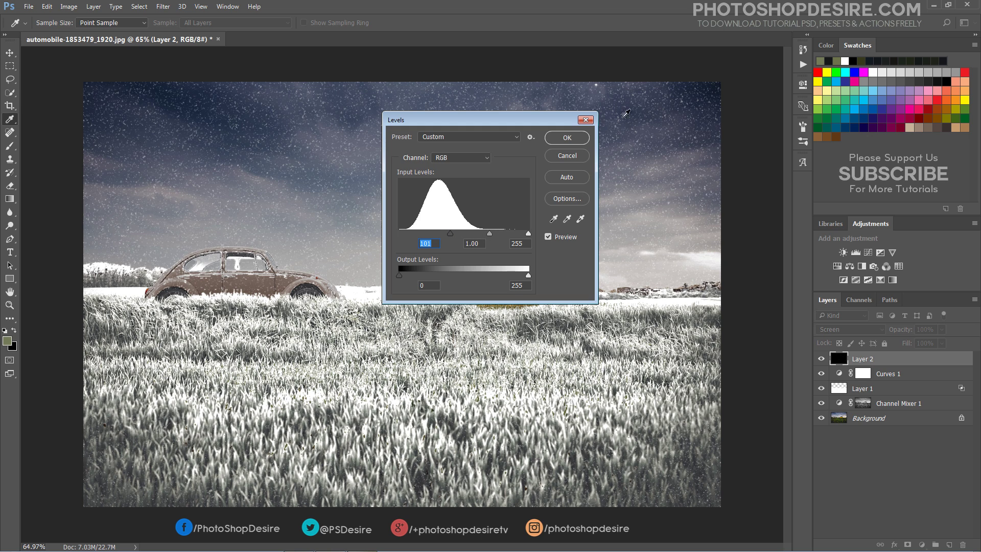
click(588, 139)
key(v)
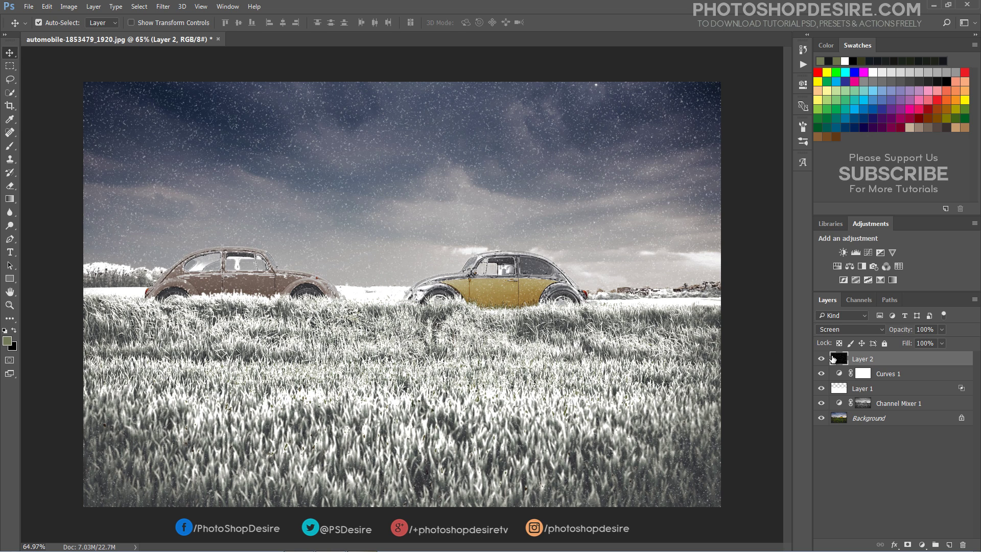
click(823, 359)
Step: Add a new layer above Layer 2 and fill it with black in Normal mode at 100% opacity
click(945, 545)
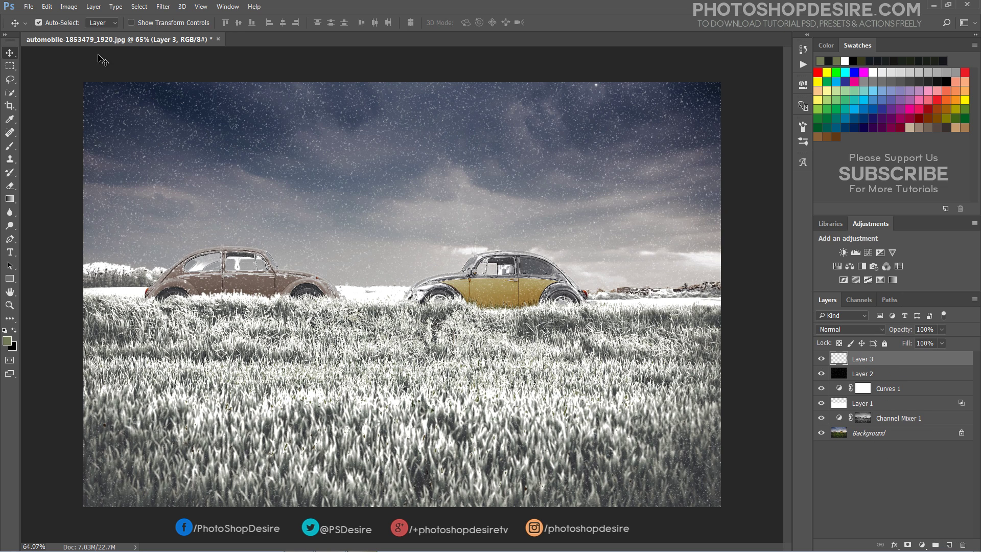
click(47, 7)
click(92, 157)
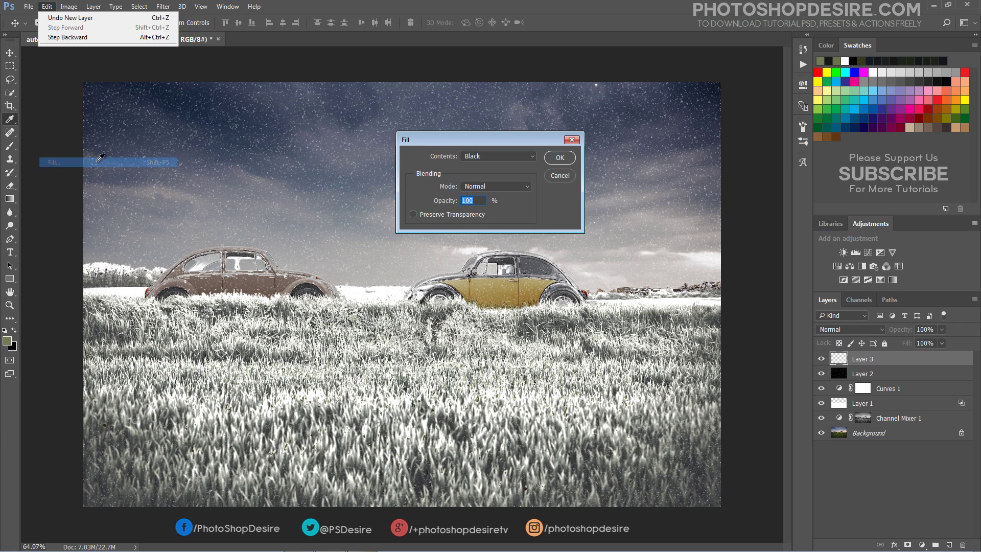
key(v)
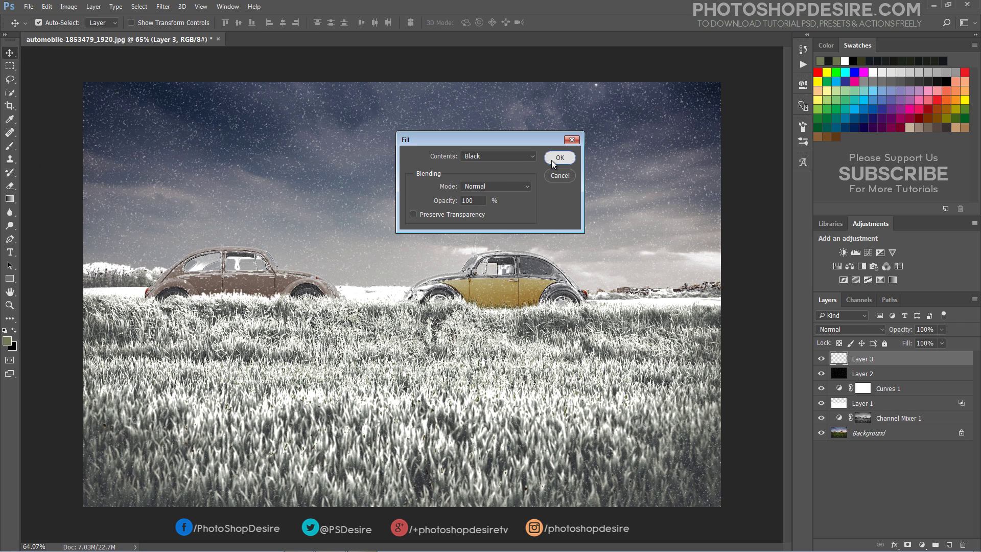
click(552, 160)
Step: Add 100% Gaussian, monochromatic noise to the black Layer 3
click(160, 8)
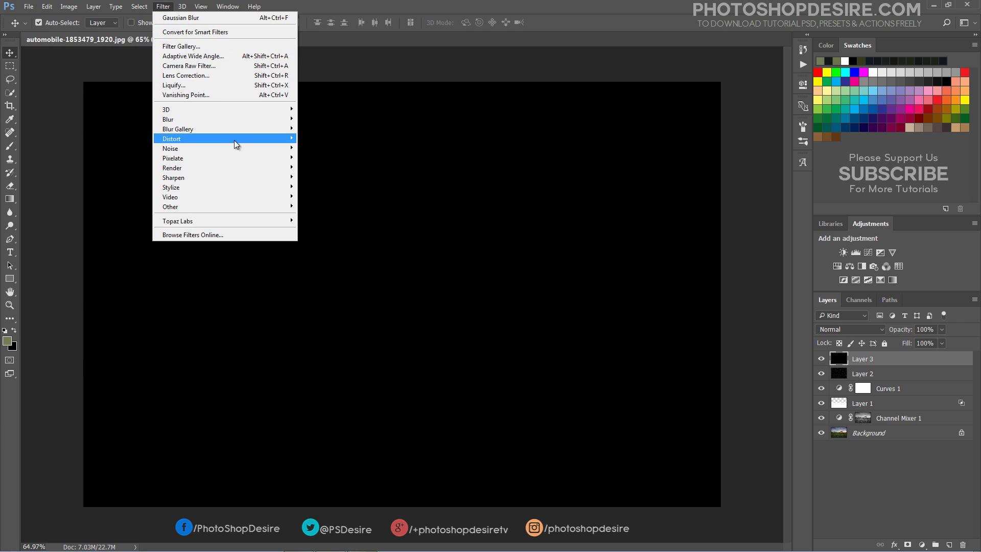
mouse_move(262, 148)
click(321, 149)
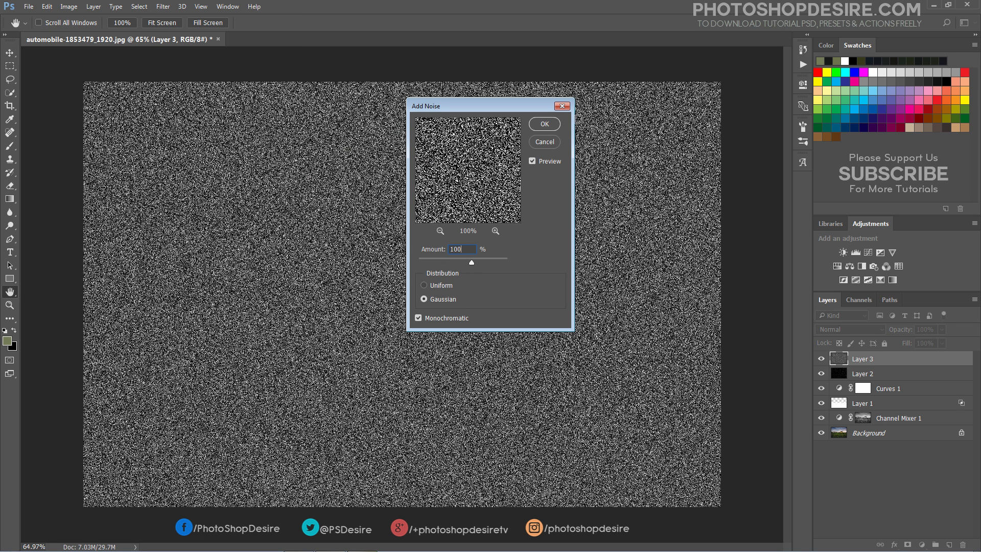
click(554, 123)
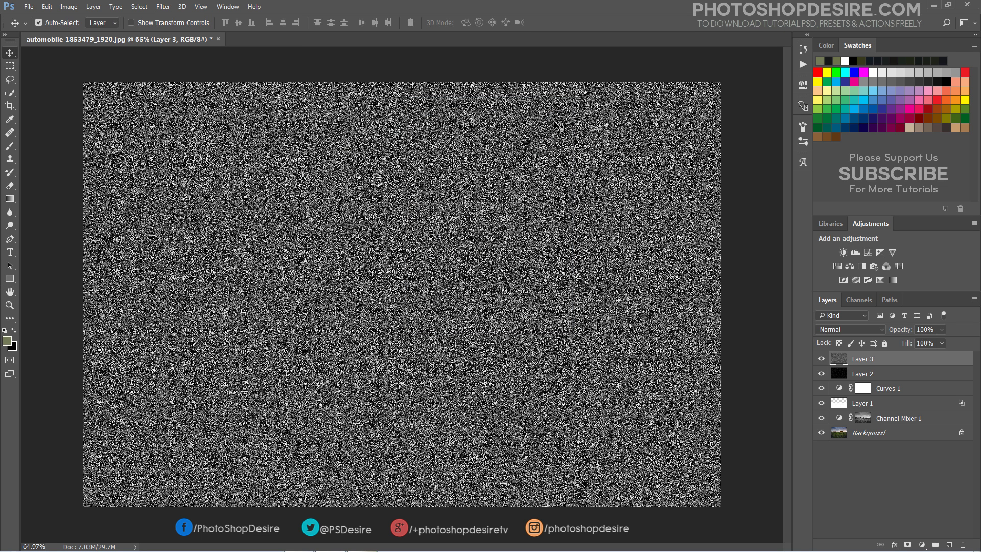
Step: Apply a Gaussian Blur with a 1.0 pixel radius to Layer 3
click(169, 7)
mouse_move(256, 119)
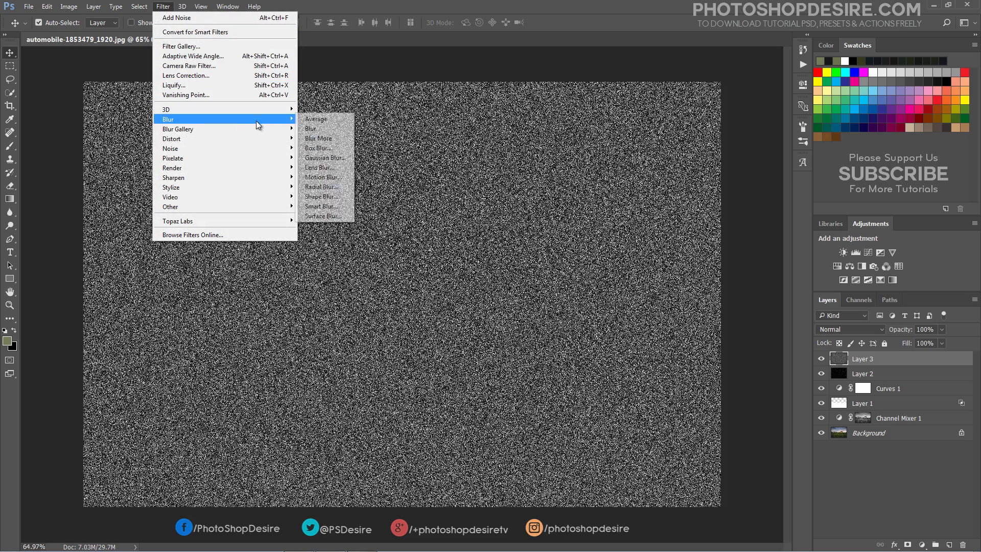
click(327, 157)
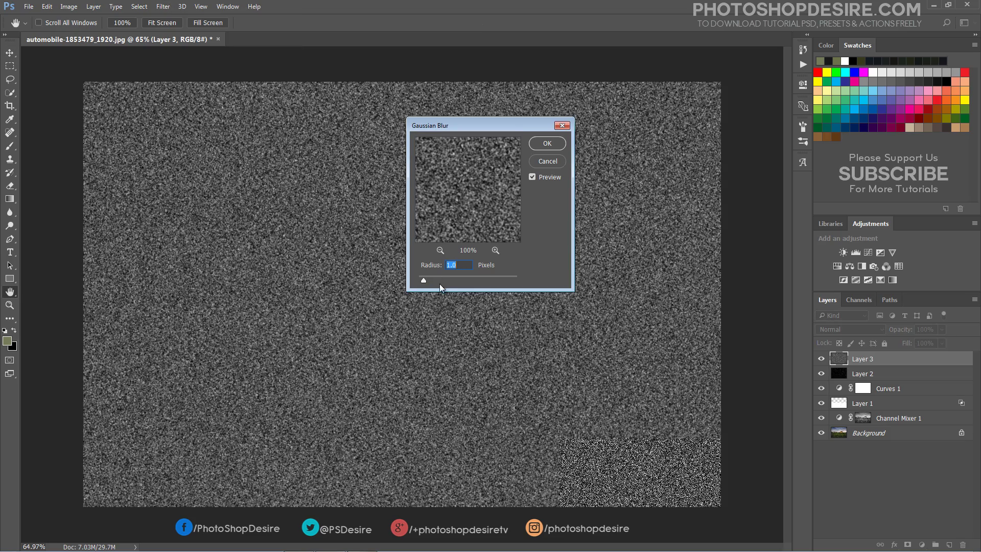
click(545, 144)
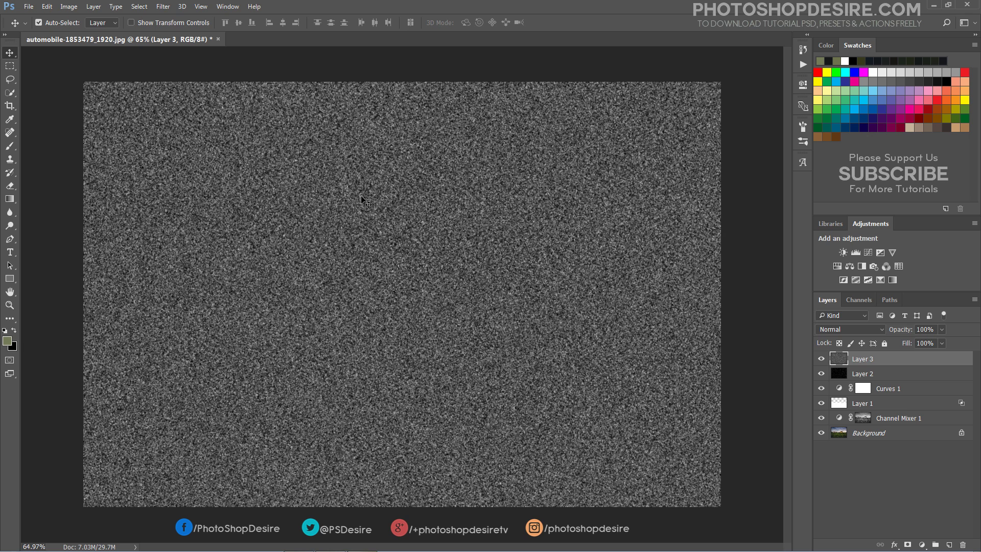
Step: Apply a Motion Blur at a 50° angle and 10 pixel distance to Layer 3, and set its blend mode to Screen
click(164, 9)
mouse_move(291, 127)
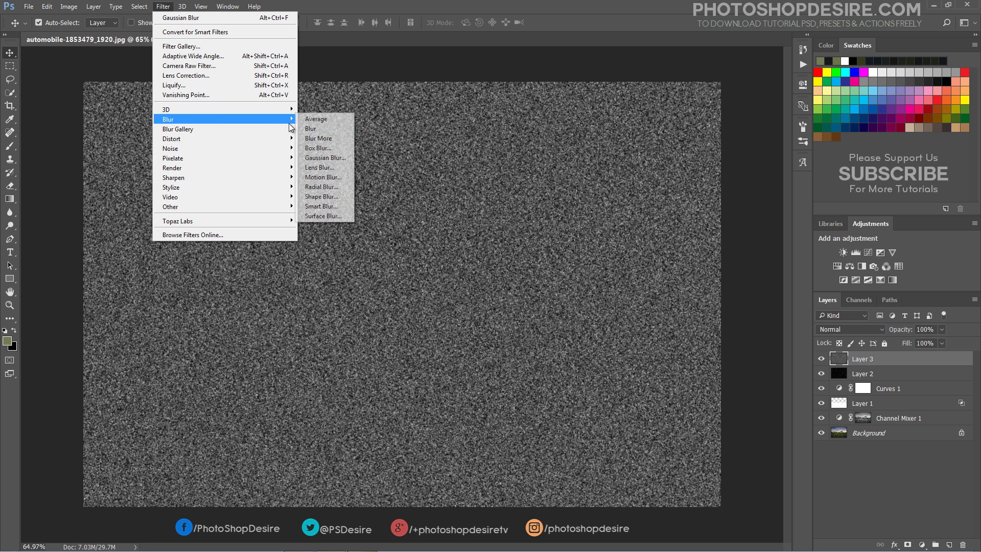
click(345, 175)
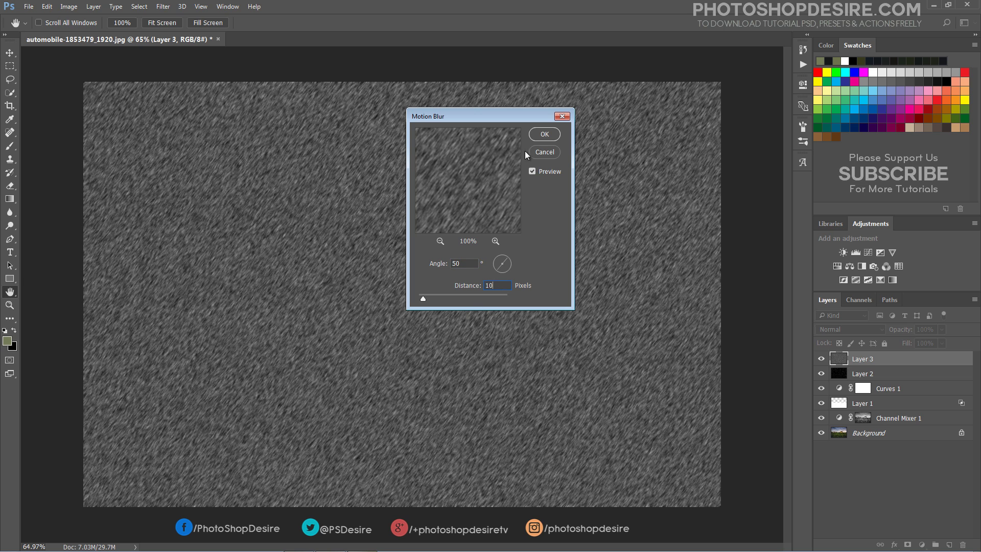
click(545, 134)
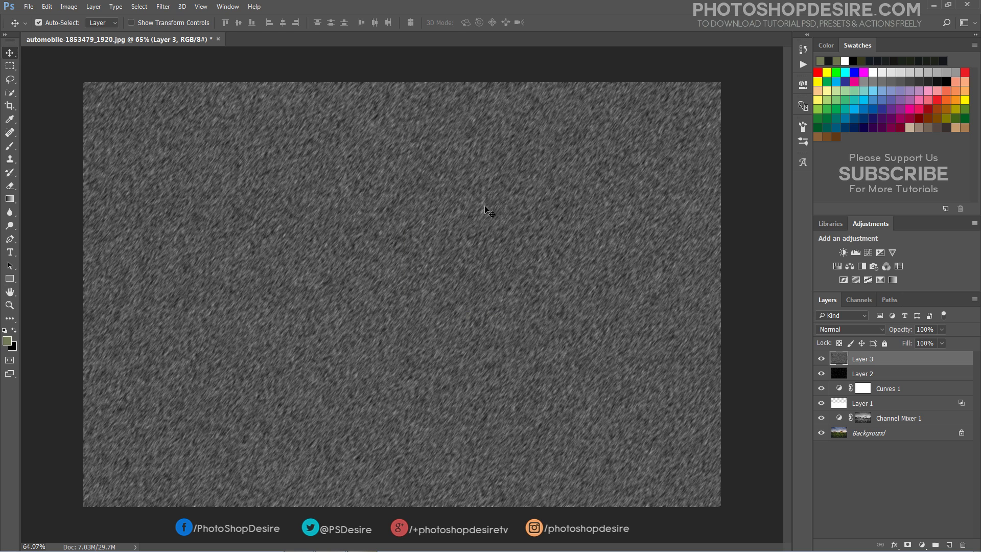
click(863, 330)
click(864, 164)
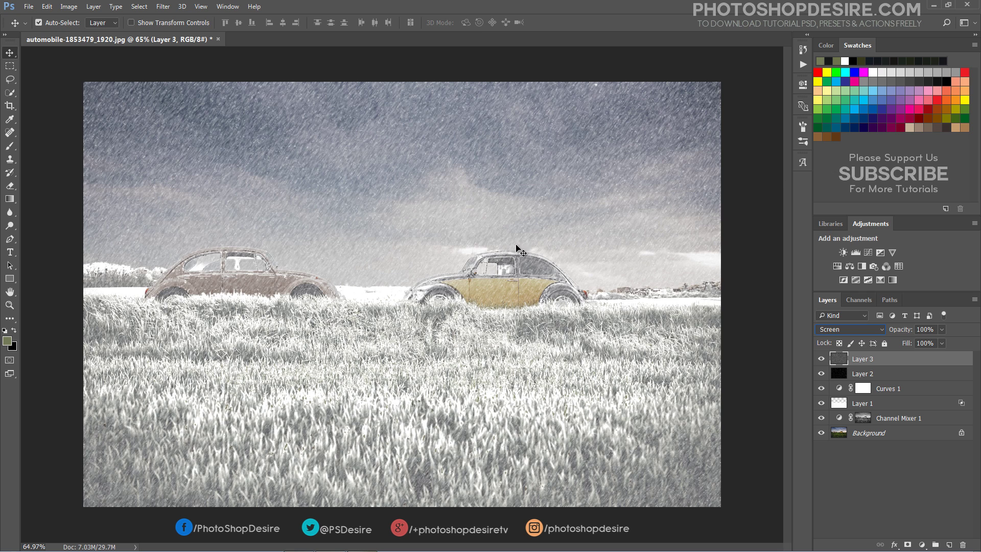
Step: Raise Layer 3's black input level with Levels to reduce the dense noise to sparse snow
click(71, 7)
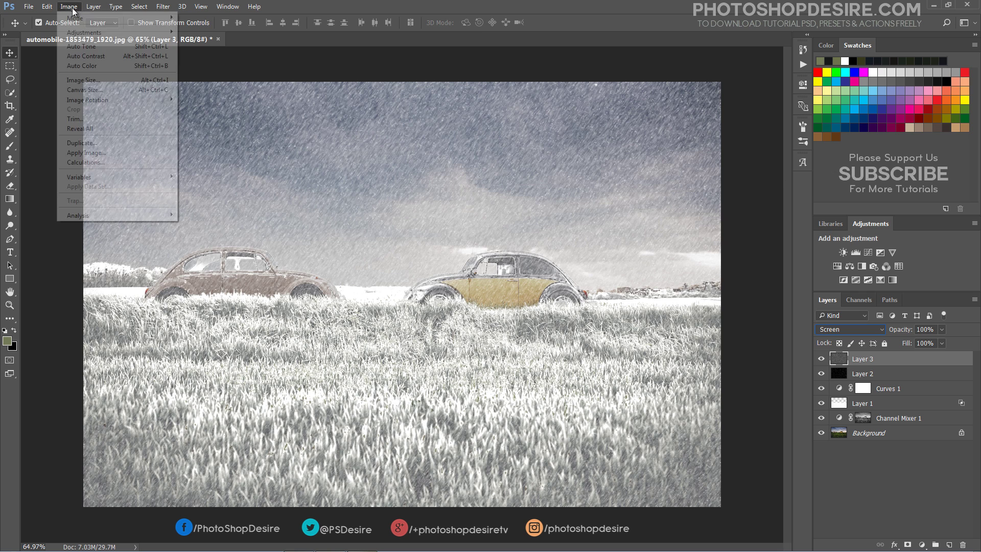
mouse_move(143, 34)
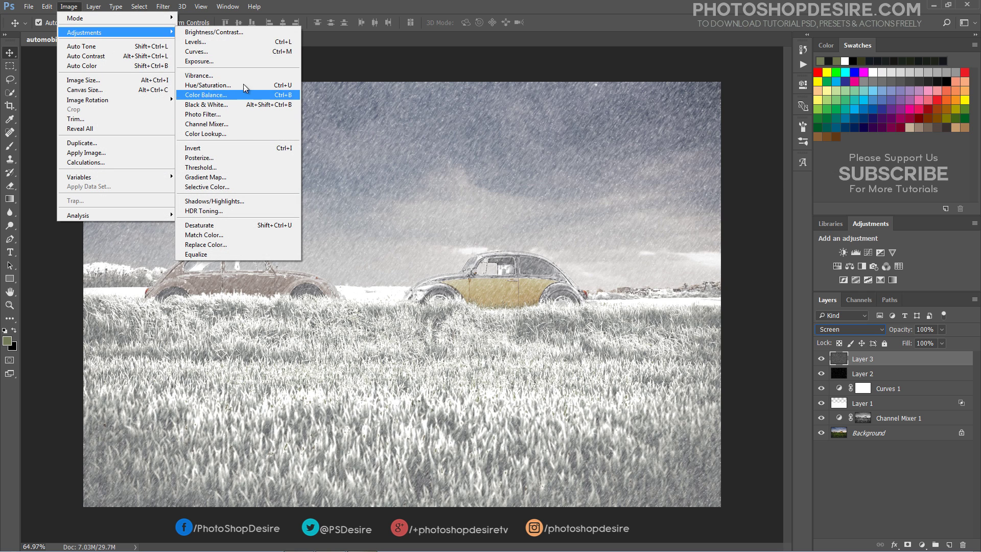
click(247, 42)
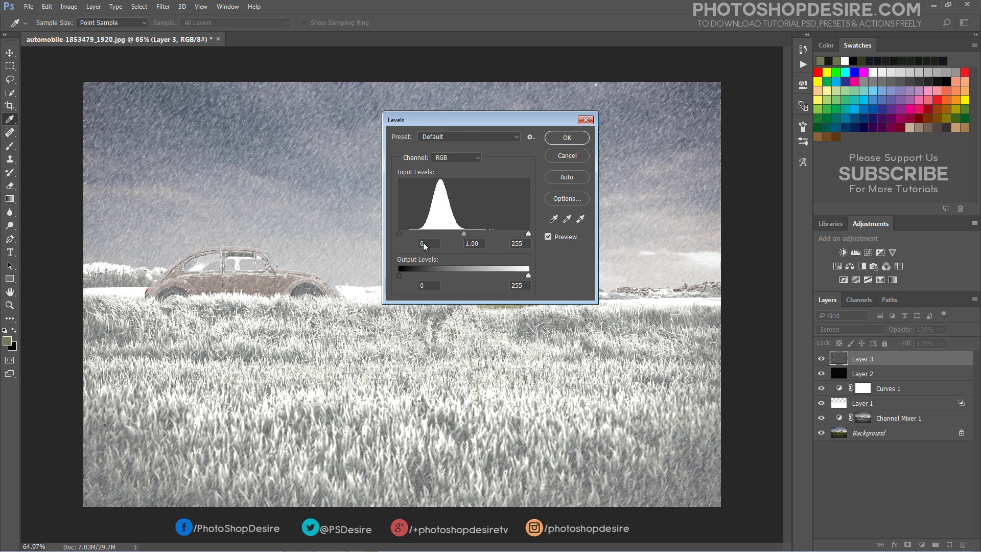
drag(402, 234, 453, 237)
click(561, 141)
key(v)
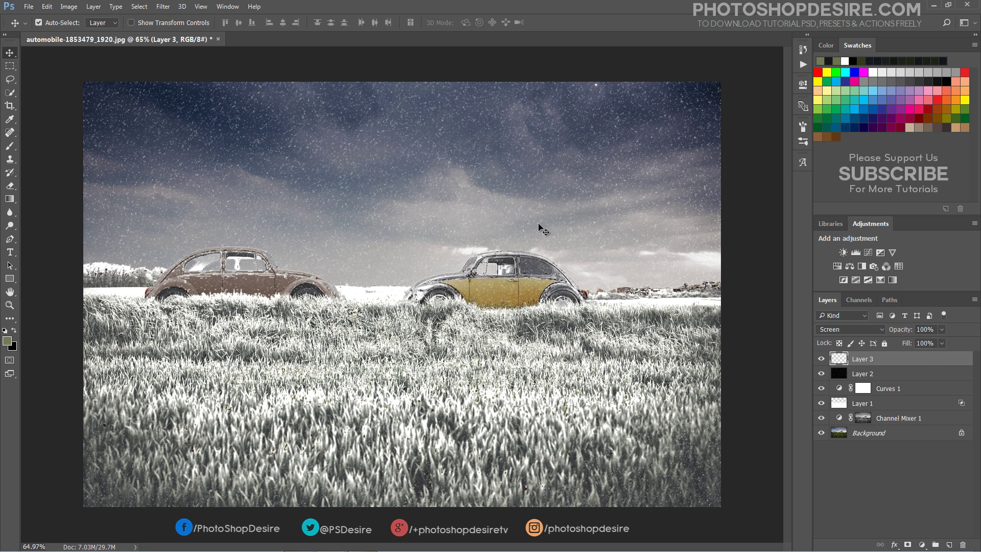
Step: Scale Layer 3 to 150% in width and height to enlarge its snowflakes
click(47, 7)
click(169, 217)
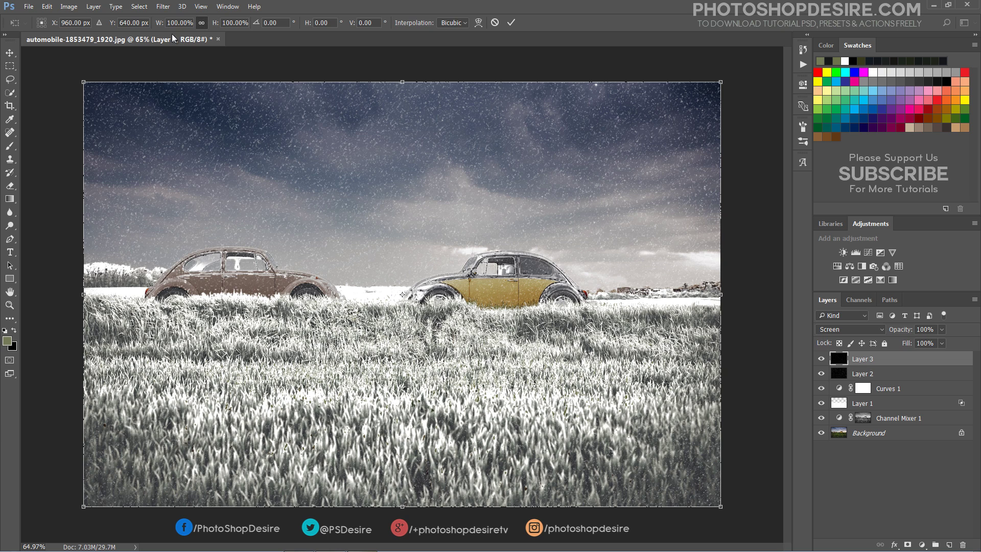
text(150)
key(Return)
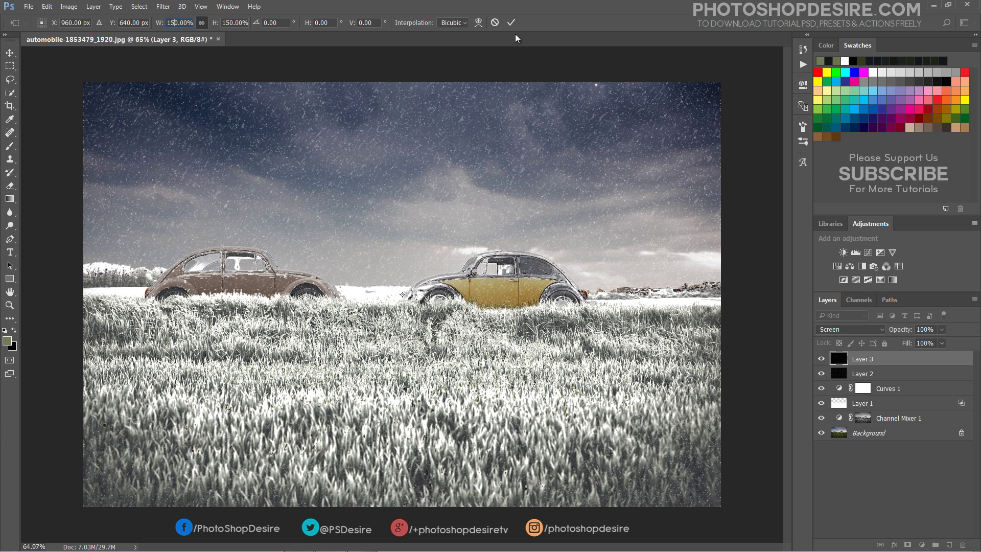
click(512, 23)
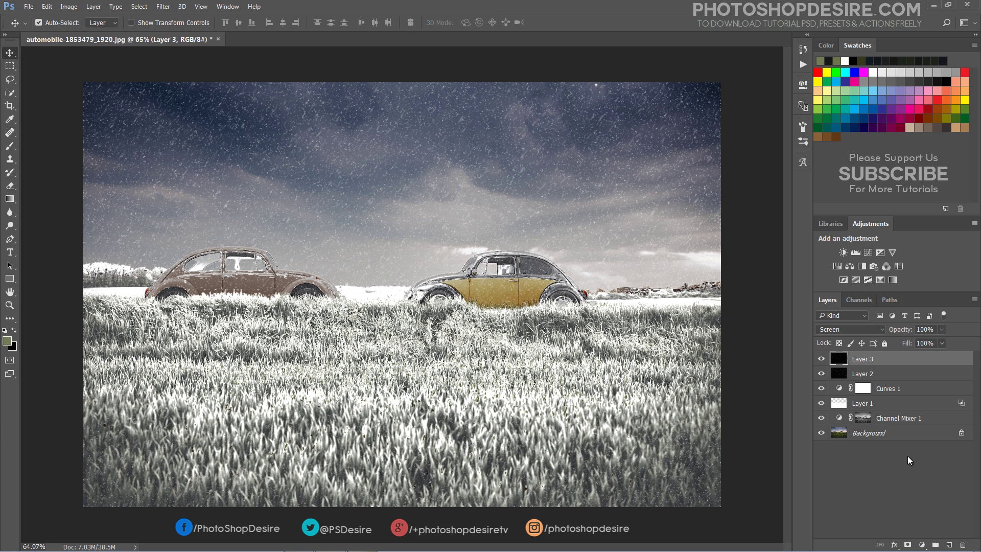
Step: Add a new layer above Layer 3 and fill it with black
click(949, 544)
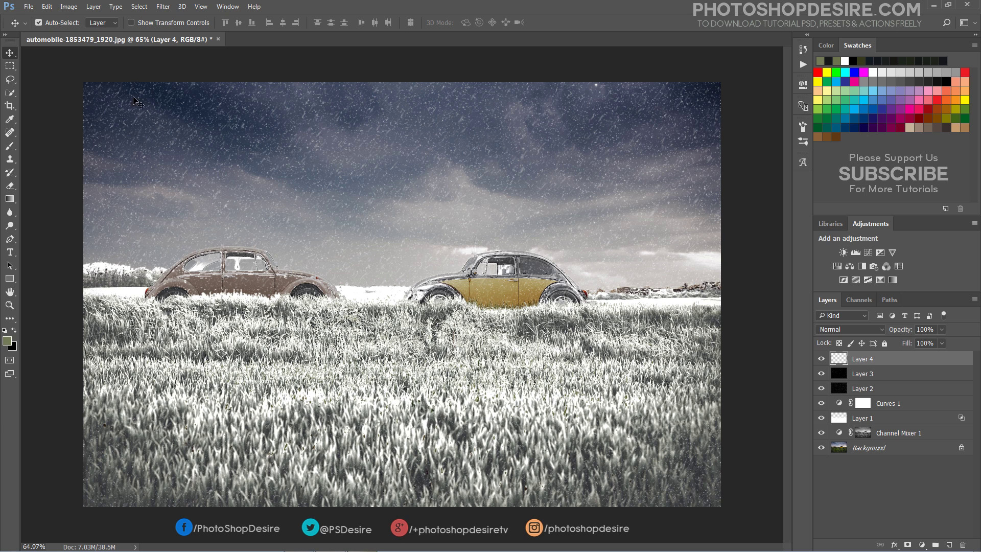
click(49, 7)
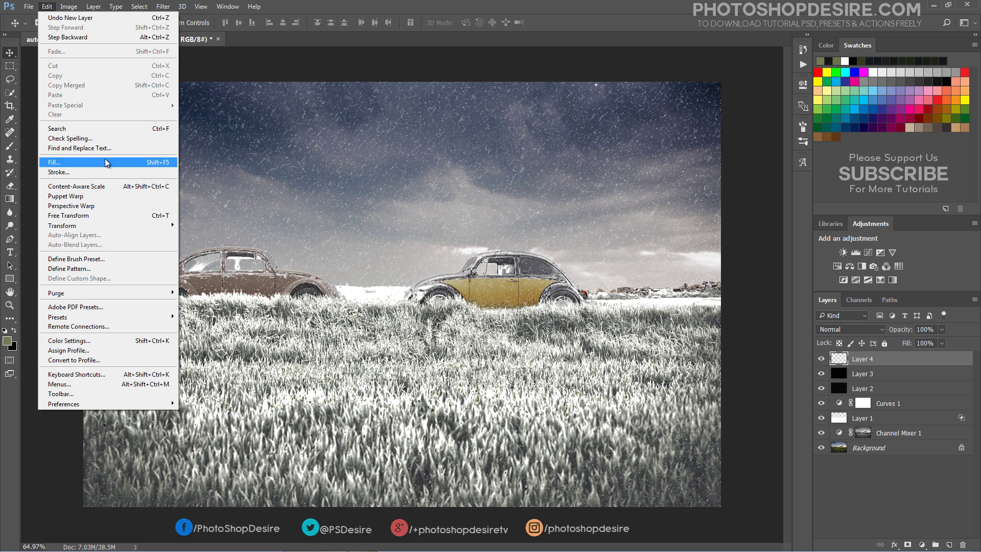
click(106, 162)
click(559, 158)
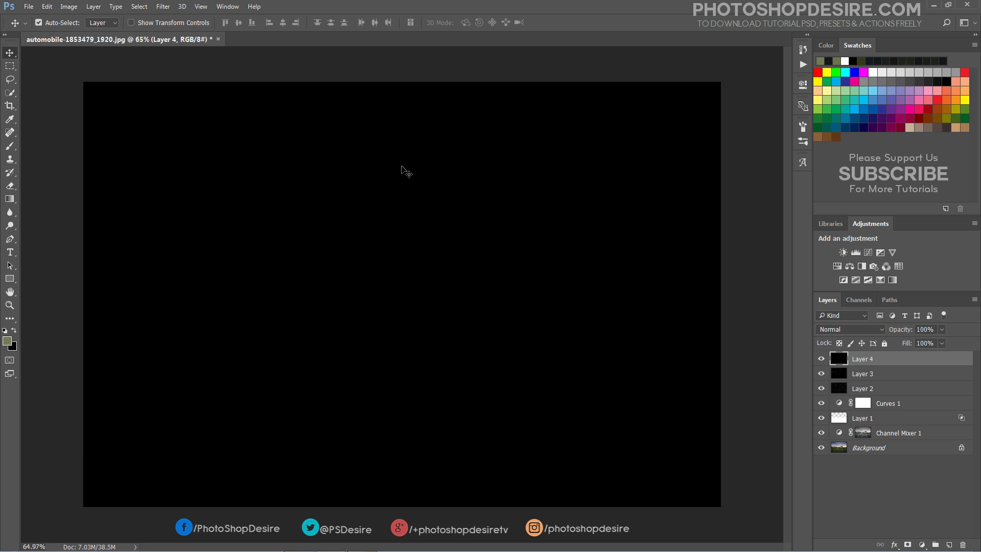
Step: Add 100% Gaussian, monochromatic noise to the black Layer 4
click(163, 6)
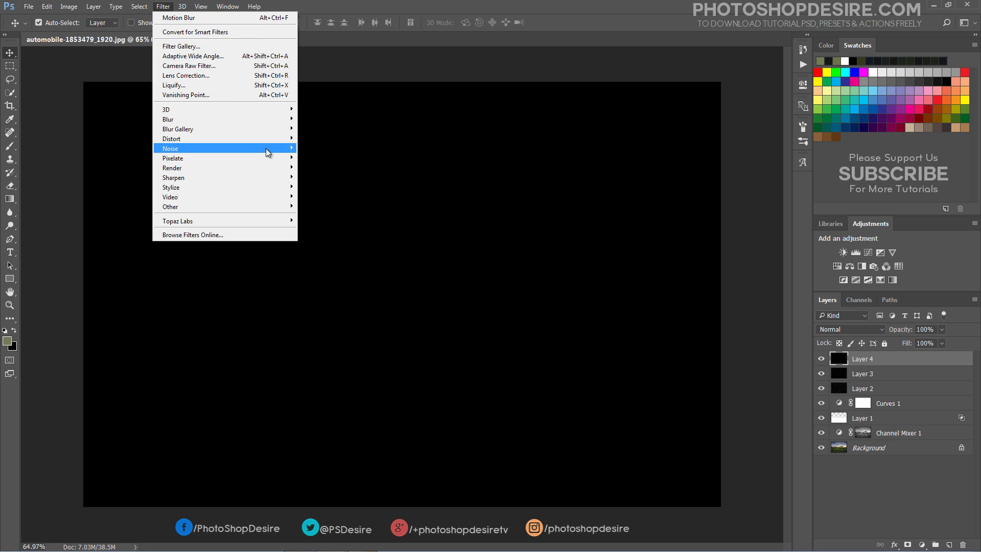
mouse_move(270, 149)
click(350, 149)
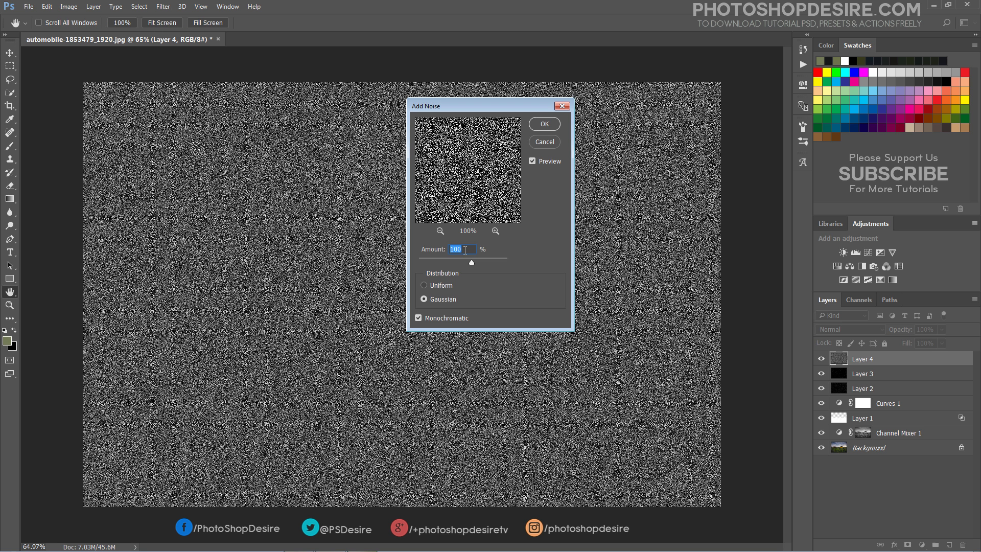
click(545, 124)
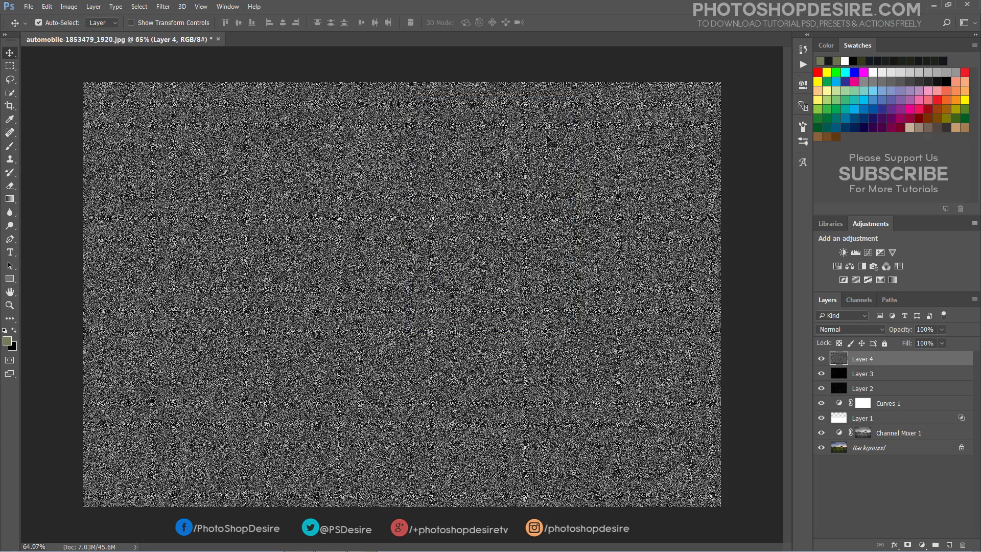
Step: Apply a Gaussian Blur with a 1.0 pixel radius to Layer 4
click(163, 7)
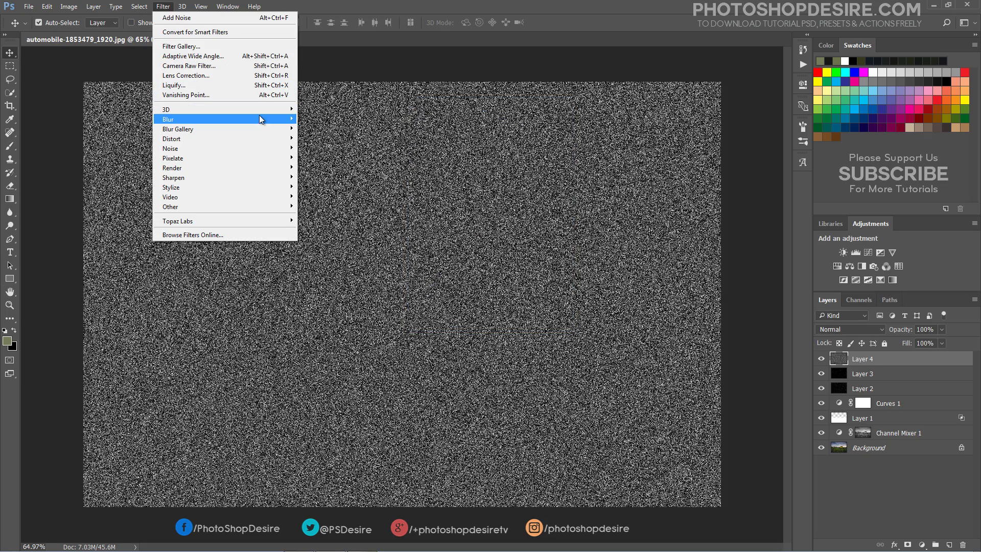
mouse_move(262, 121)
click(323, 157)
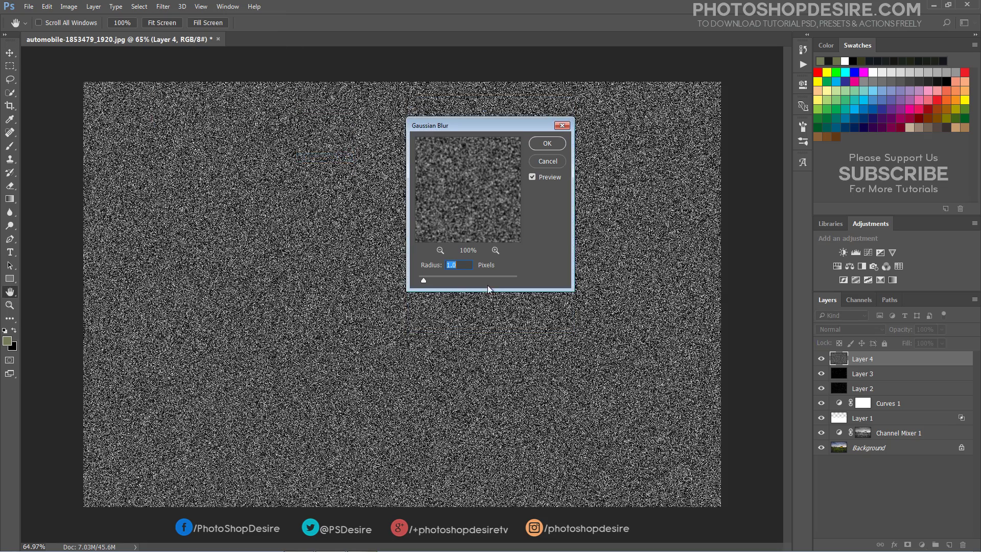
click(540, 146)
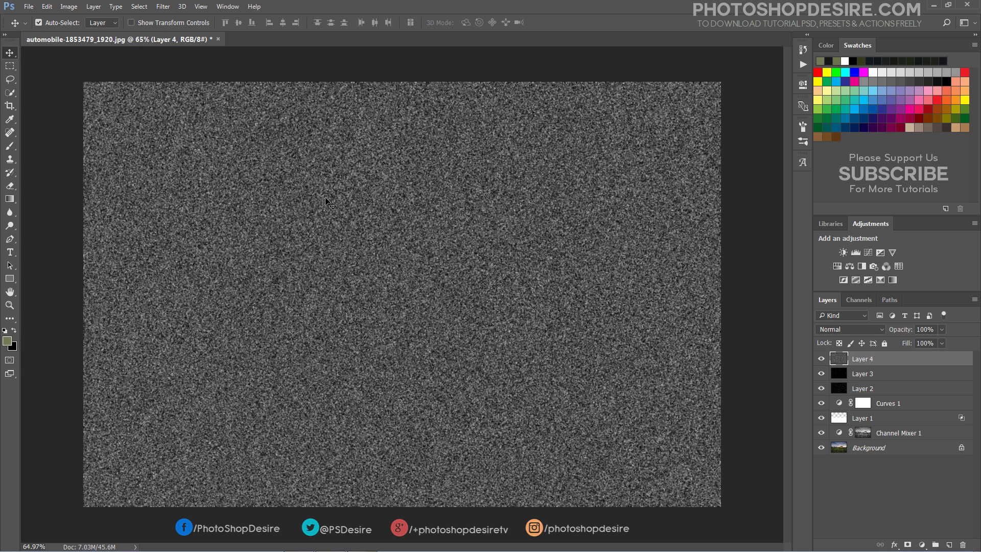
Step: Apply a Motion Blur at a -49° angle and 10 pixel distance to Layer 4, and set its blend mode to Screen
click(158, 10)
mouse_move(268, 117)
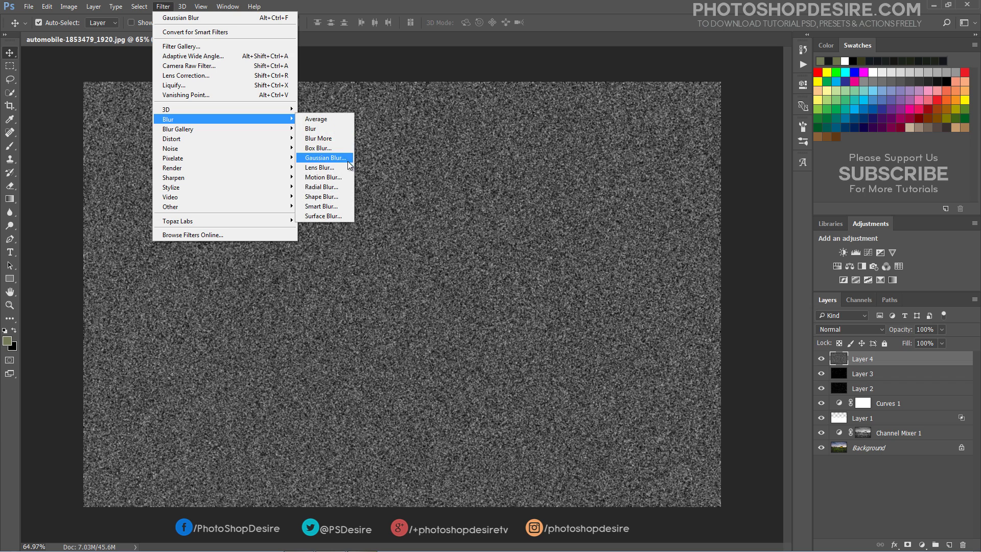
click(347, 177)
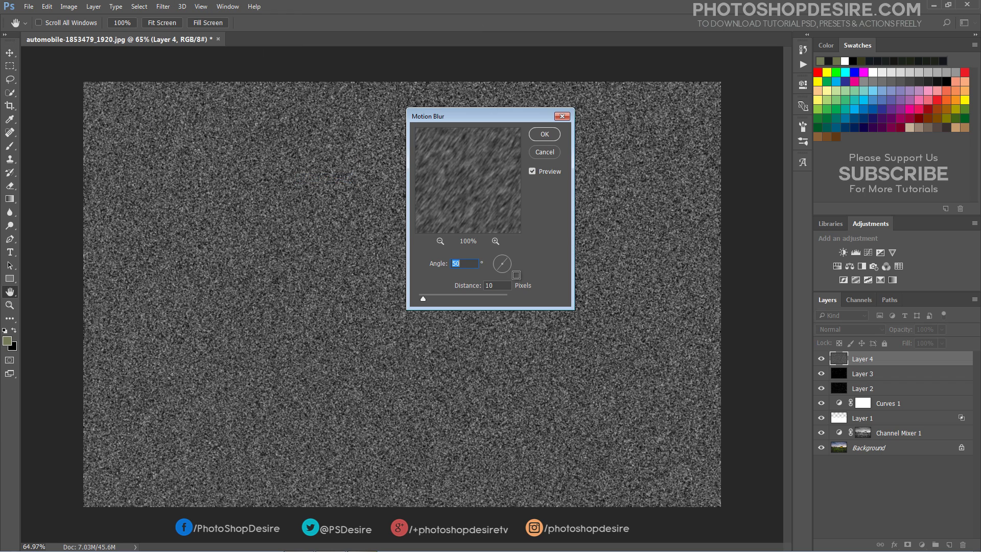
text(-43)
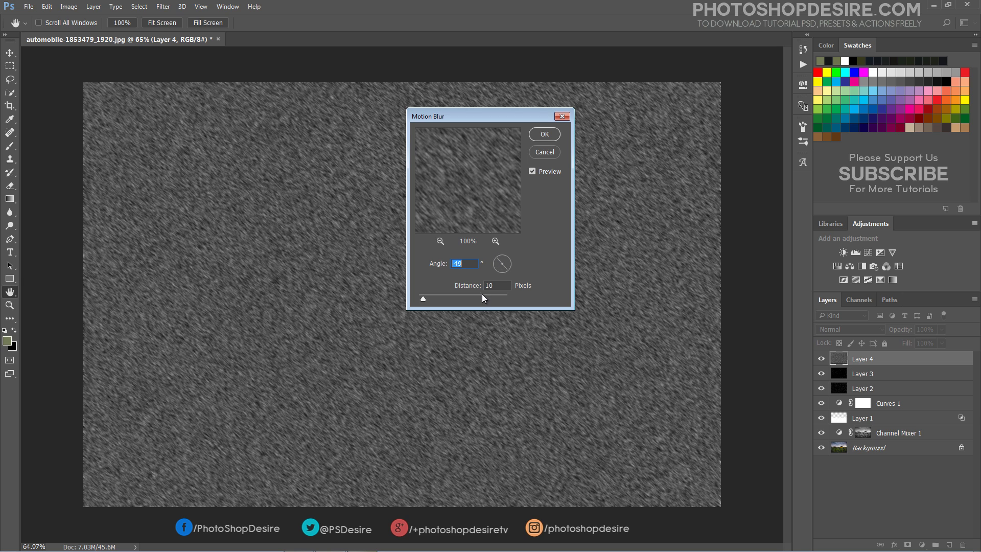
click(545, 134)
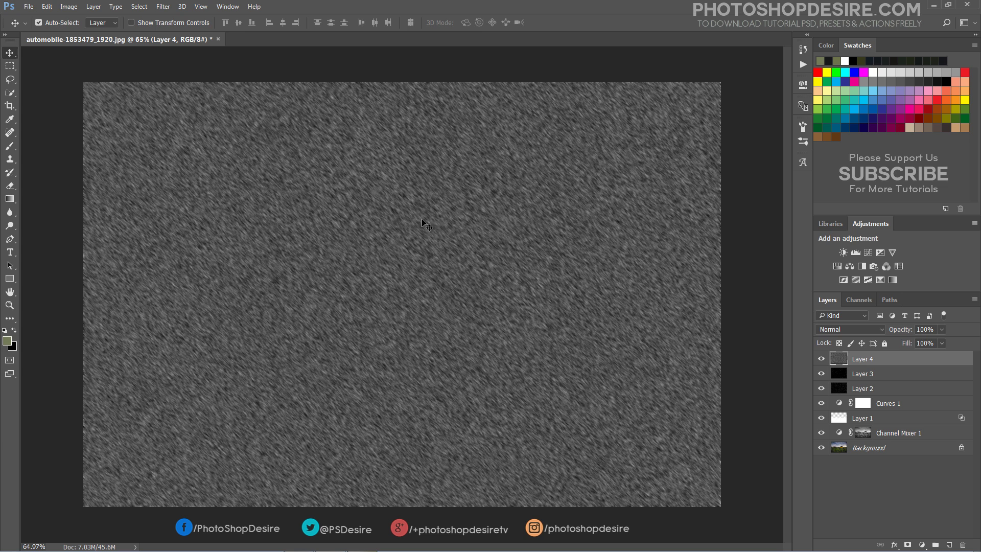
click(861, 328)
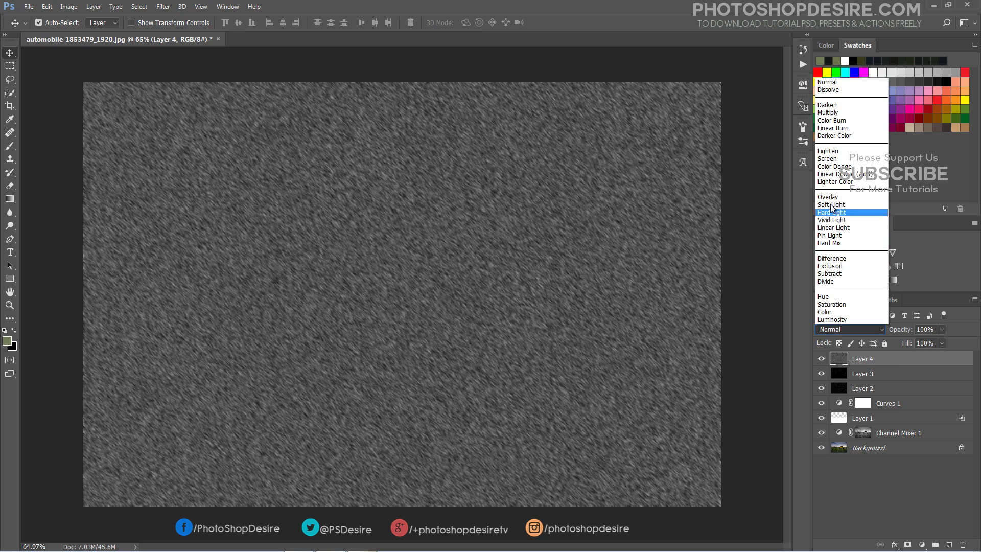
click(836, 161)
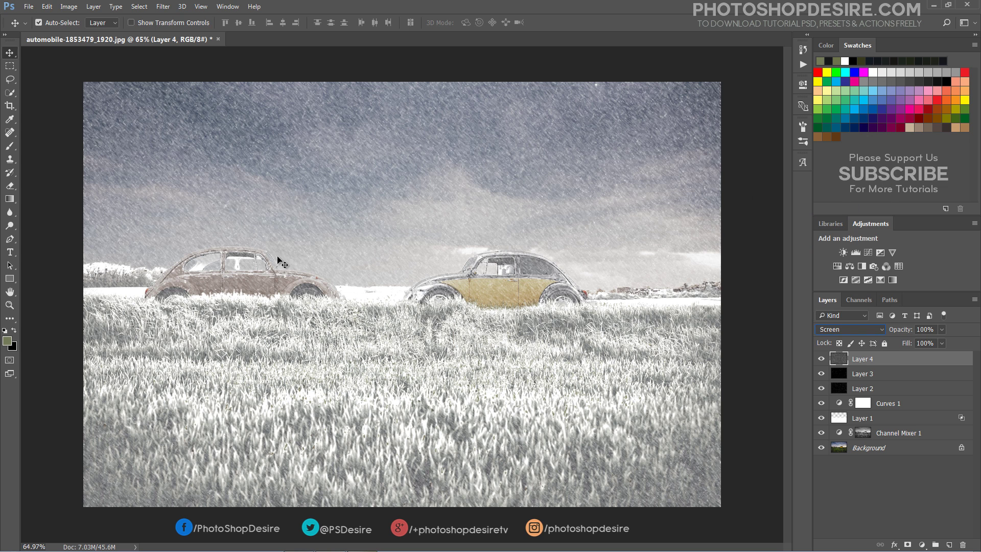
Step: Raise Layer 4's black input level to about 109 with Levels to thin the noise into sparse snow
click(67, 7)
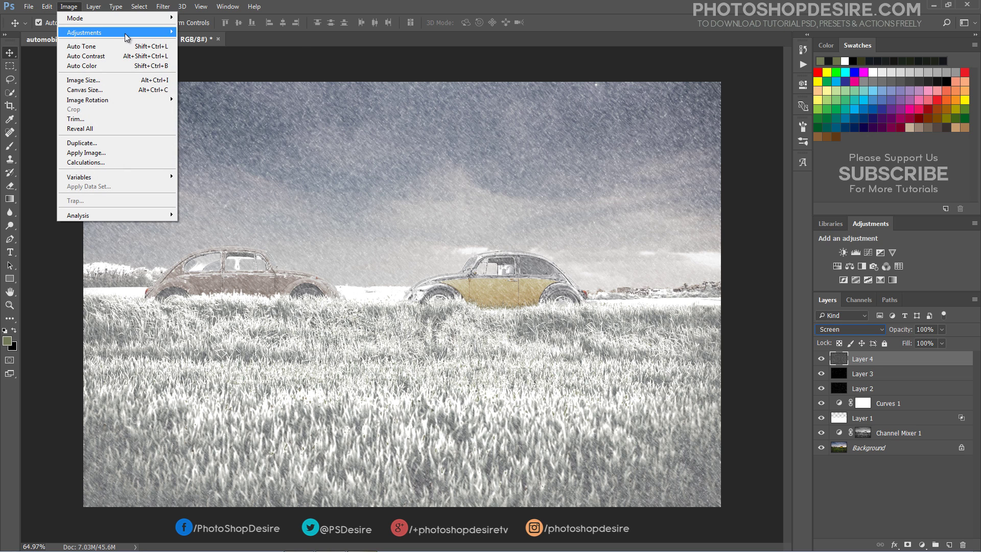
mouse_move(125, 33)
click(197, 42)
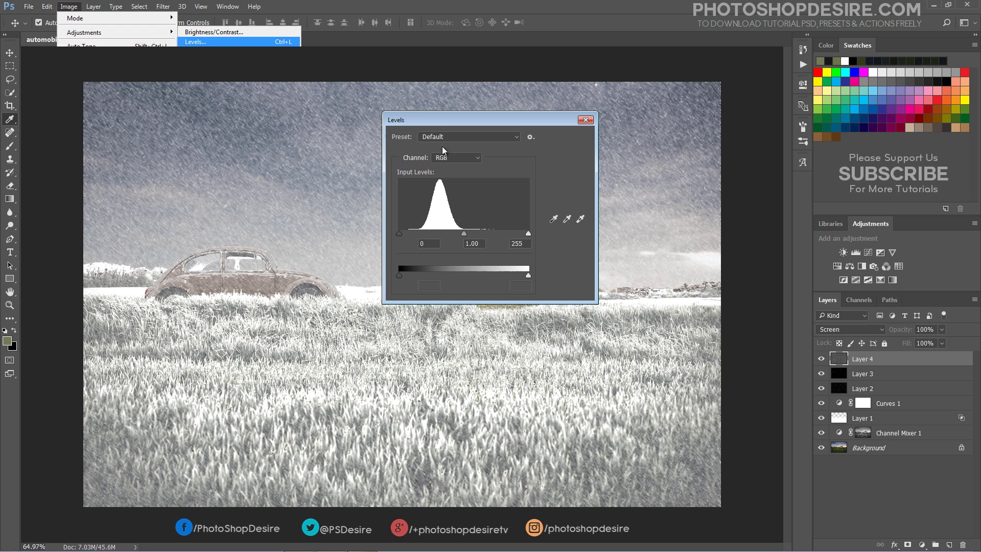
drag(404, 234, 455, 231)
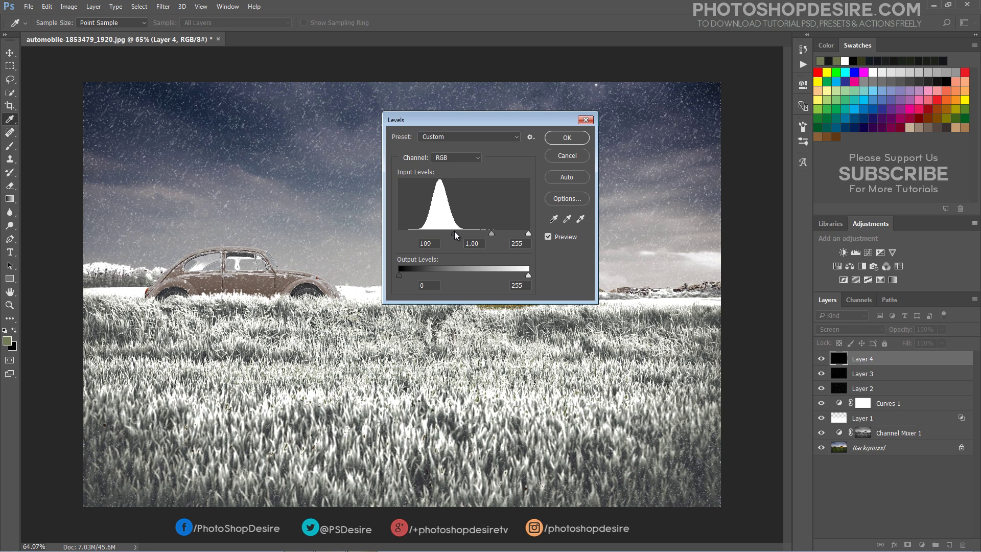
drag(461, 232, 455, 236)
click(566, 138)
key(v)
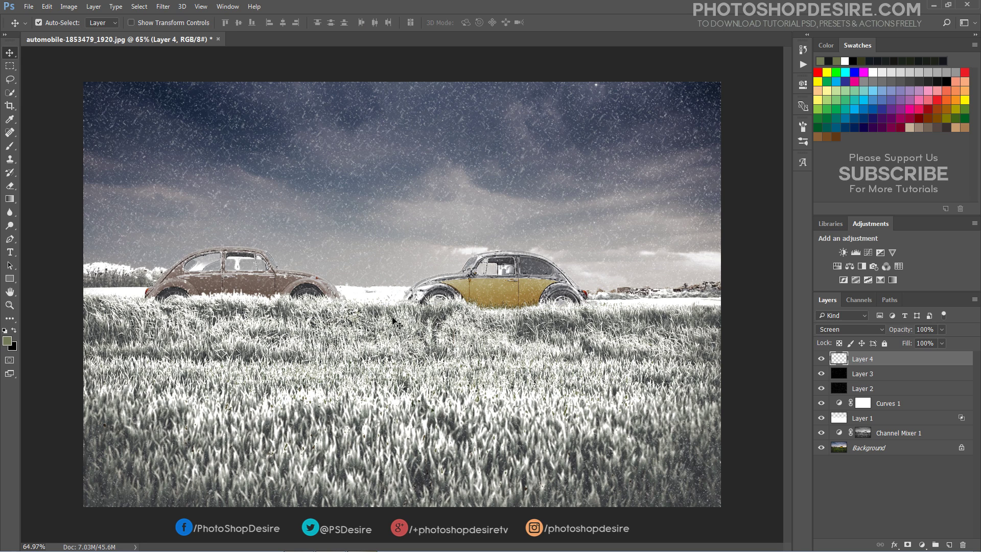
Step: Scale Layer 4 to 200% in width and height for the largest snowflakes
click(47, 6)
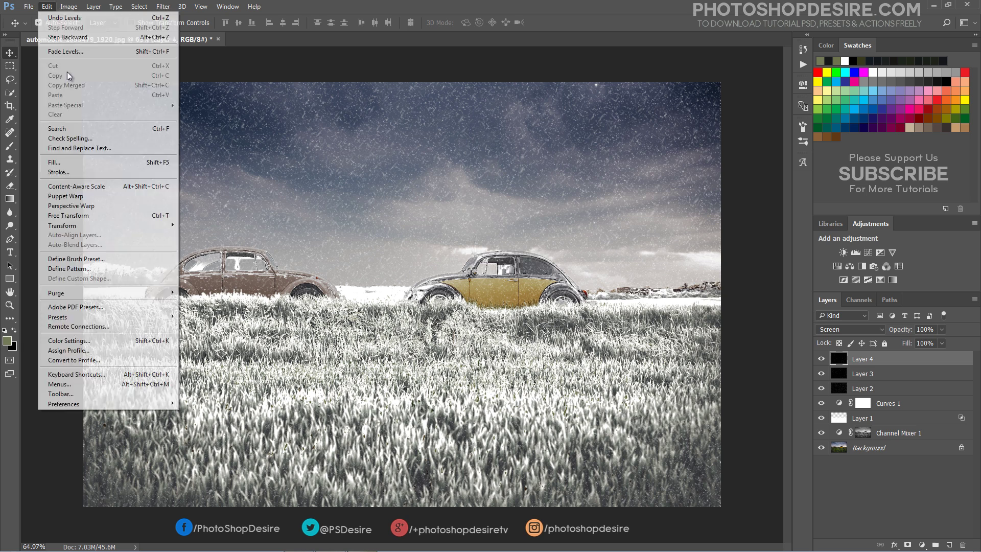
mouse_move(146, 225)
click(213, 237)
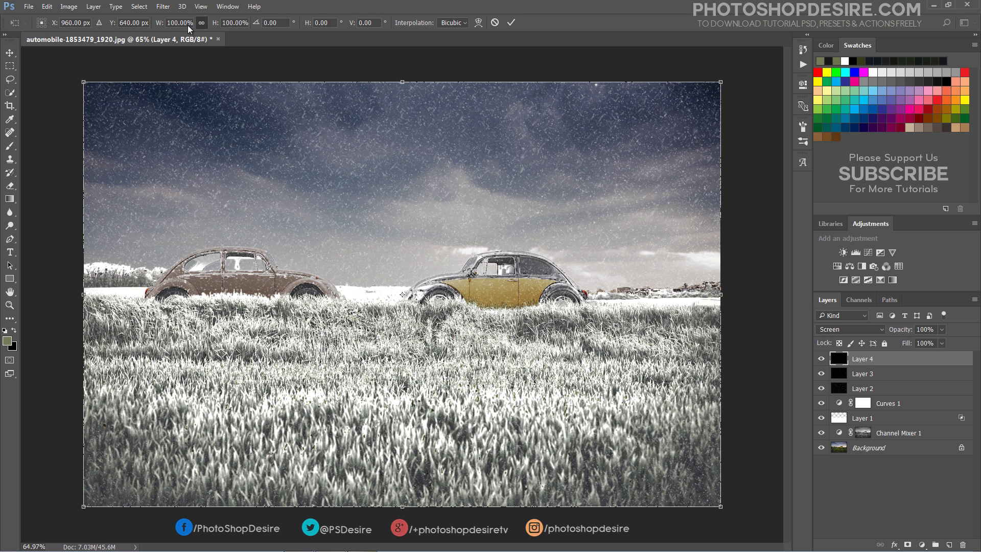
text(200)
key(Return)
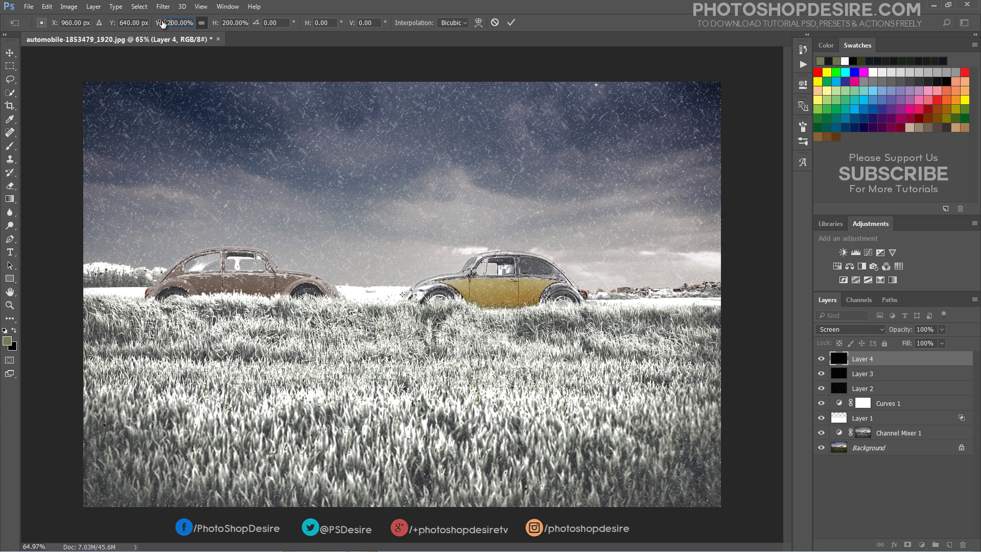
click(511, 25)
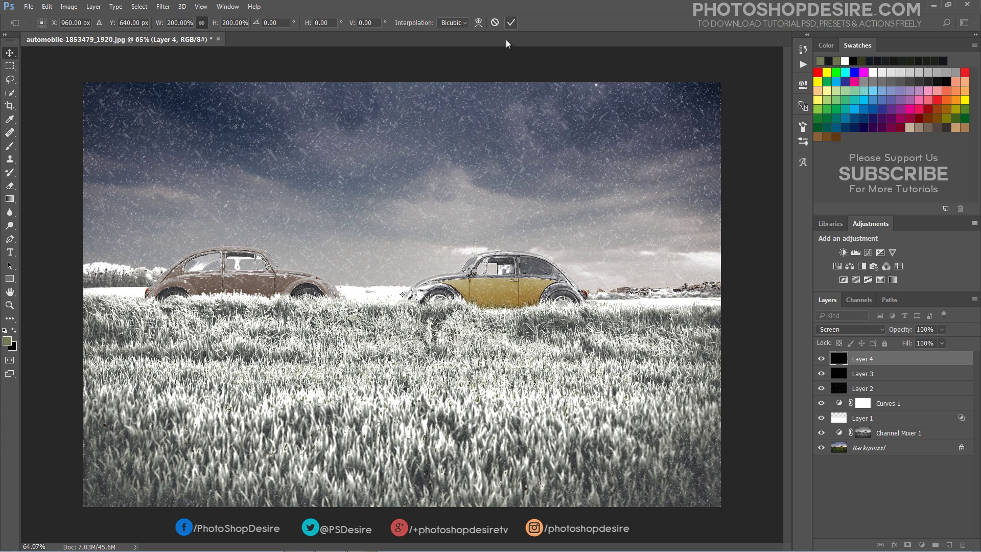
Step: Toggle the visibility of Layer 4, Layer 3 and the Curves 1 adjustment off and on to compare their effects
click(821, 360)
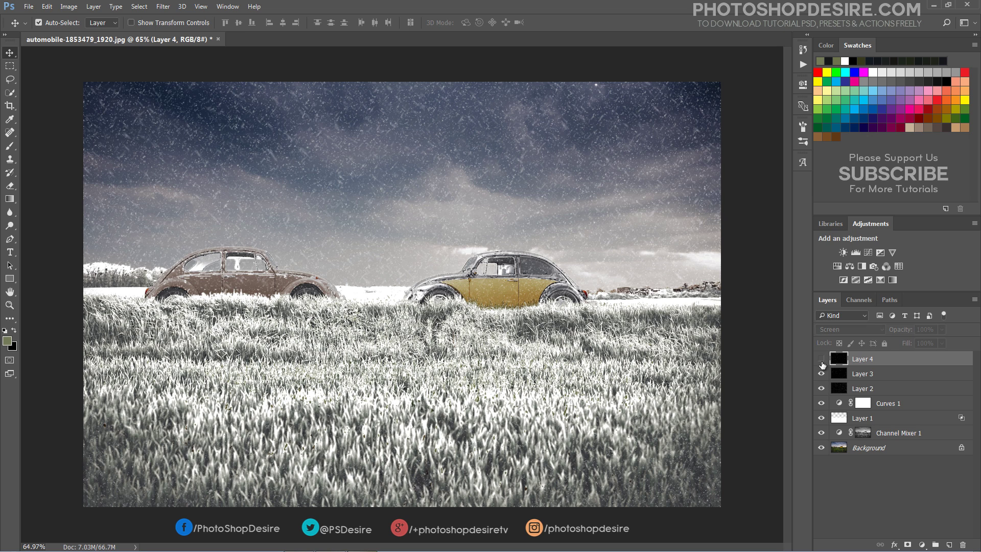
click(821, 374)
click(821, 374)
click(821, 359)
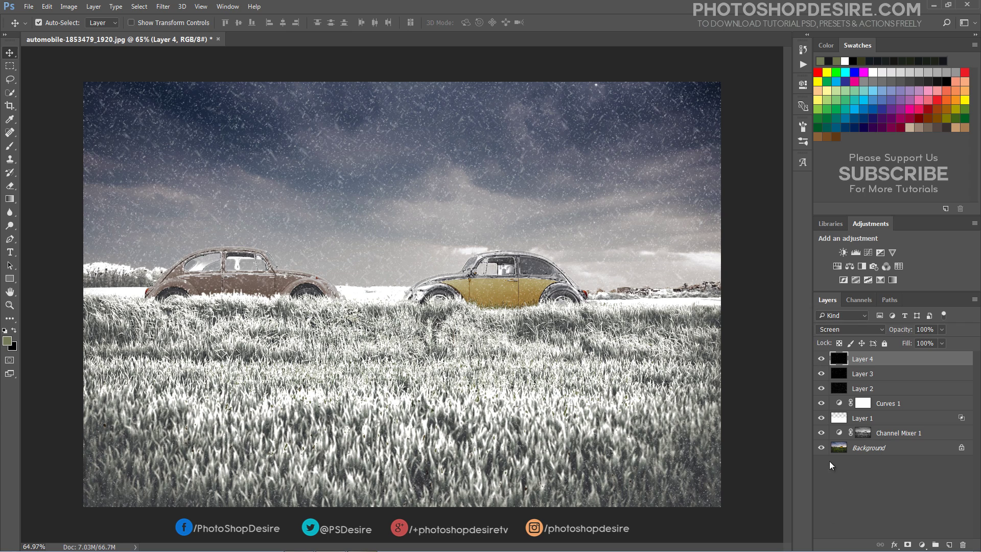
click(821, 403)
click(821, 403)
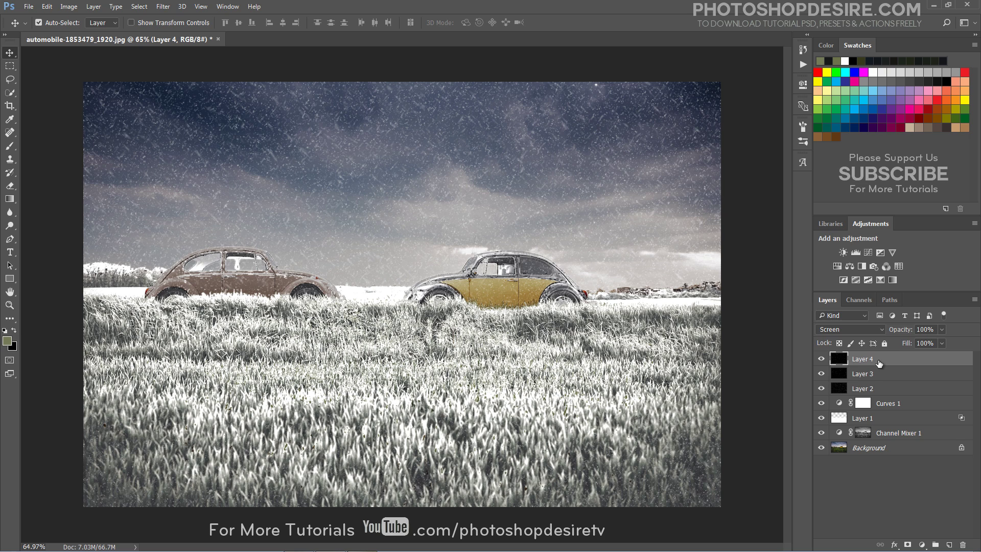
Step: Add a Color Lookup adjustment layer above Layer 4 using the Crisp_Winter.look 3DLUT and set its opacity to 50%
click(918, 545)
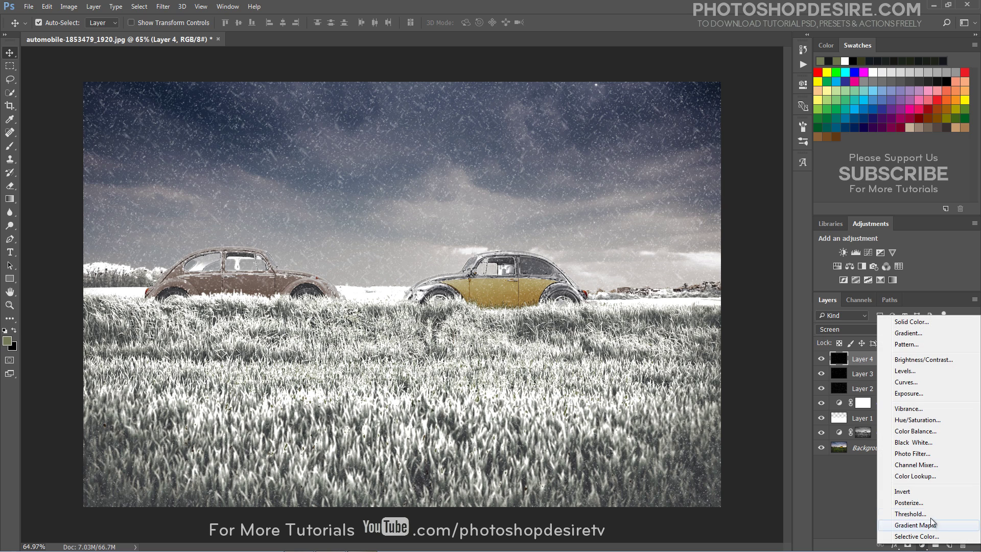
click(907, 475)
click(721, 116)
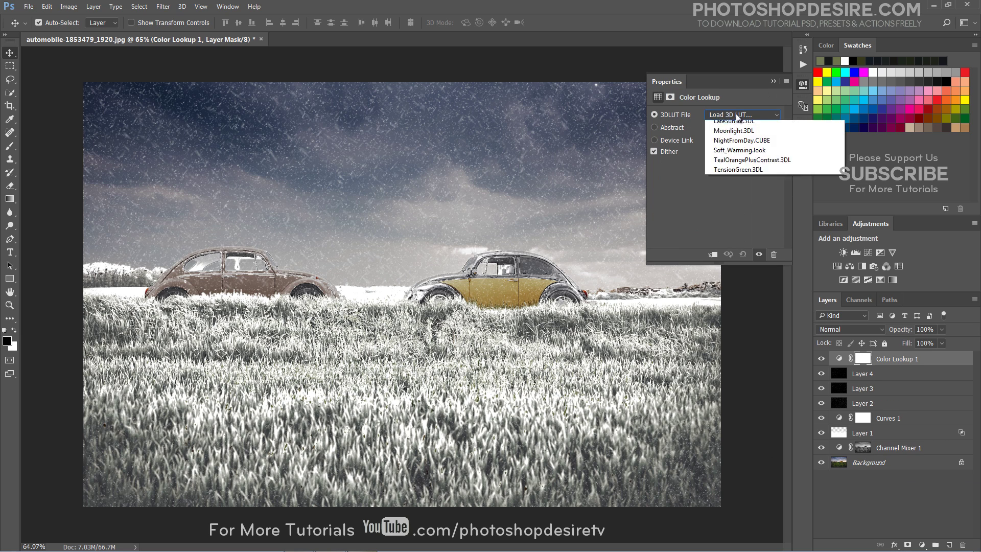
click(749, 202)
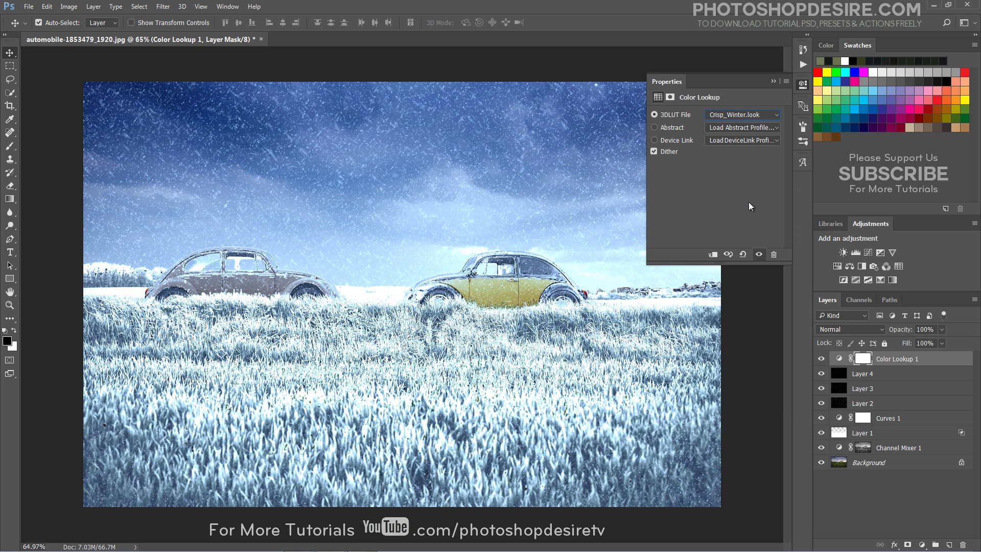
click(772, 81)
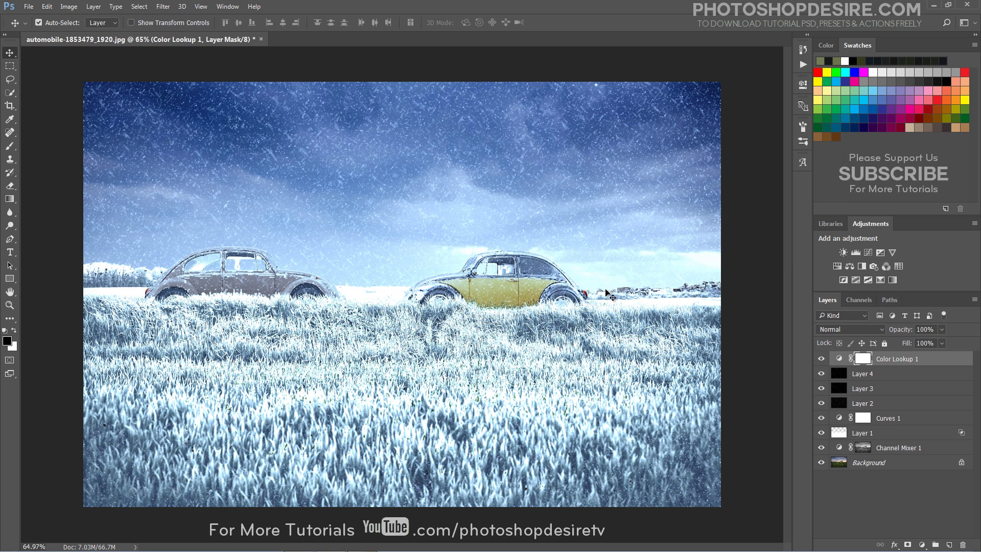
drag(902, 329, 879, 329)
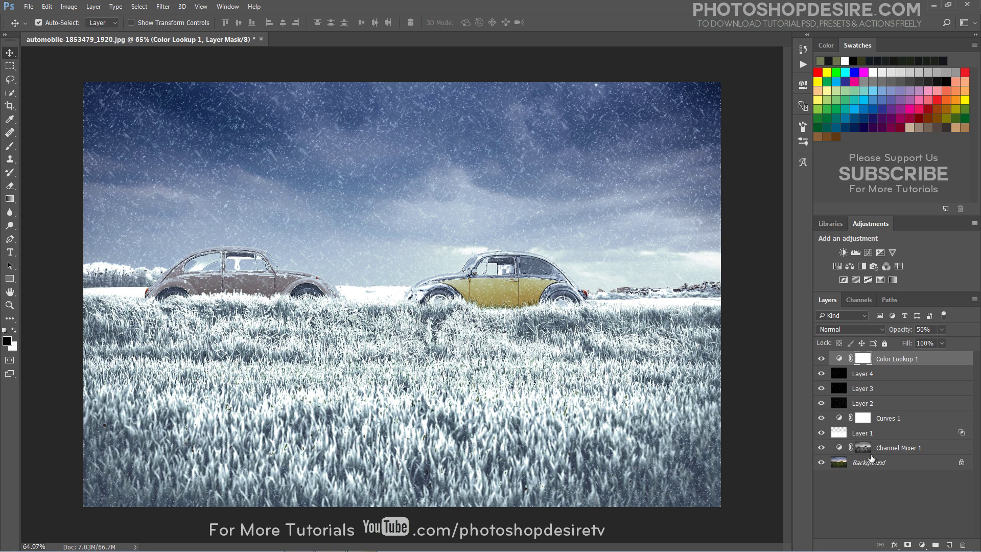
click(861, 482)
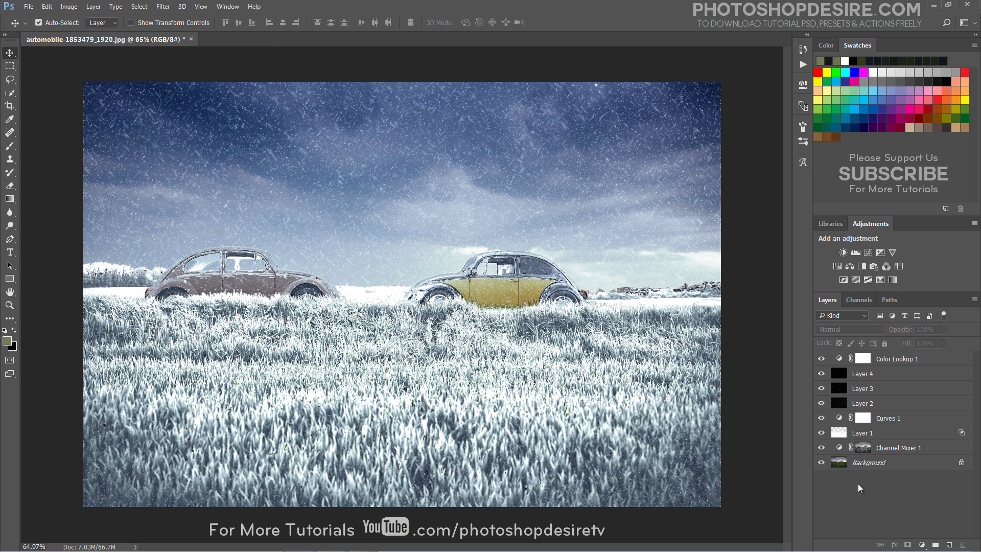
Step: Hide all layers except Background and restore them to compare the original photo with the winter effect
click(821, 359)
alt+click(821, 463)
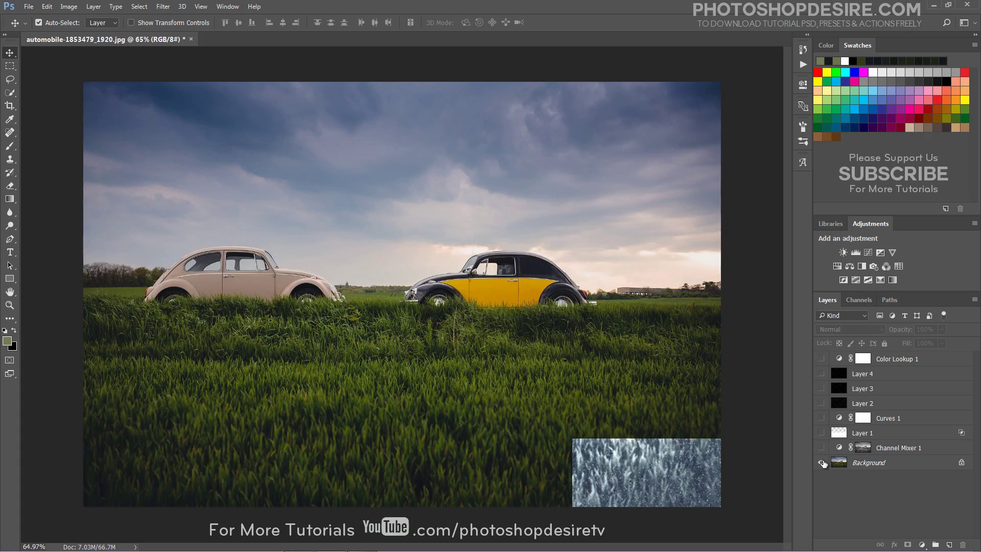
alt+click(822, 462)
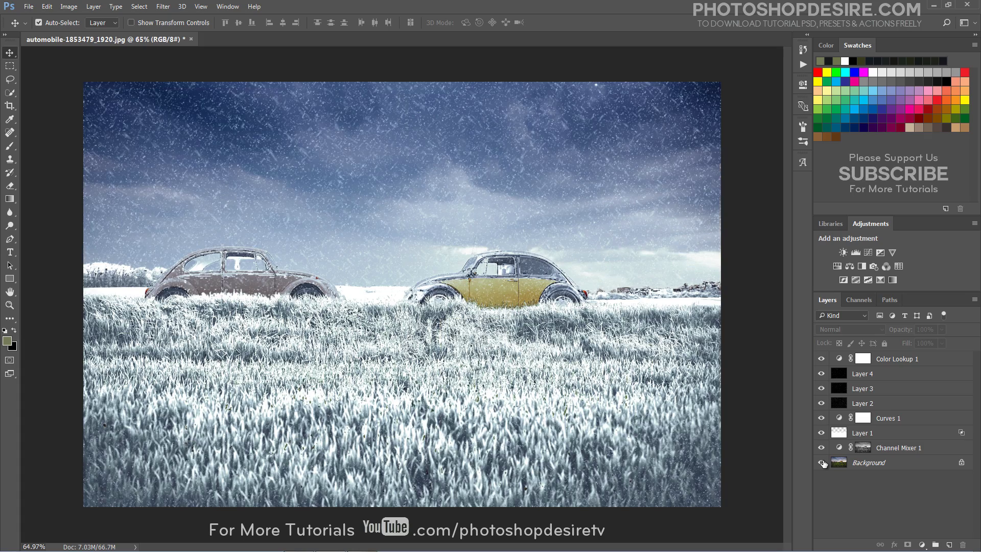
alt+click(822, 463)
alt+click(822, 463)
Step: Add a layer mask to Layer 1 and paint black over the left car's side windows to remove the white from them
scroll(194, 269, up, 5)
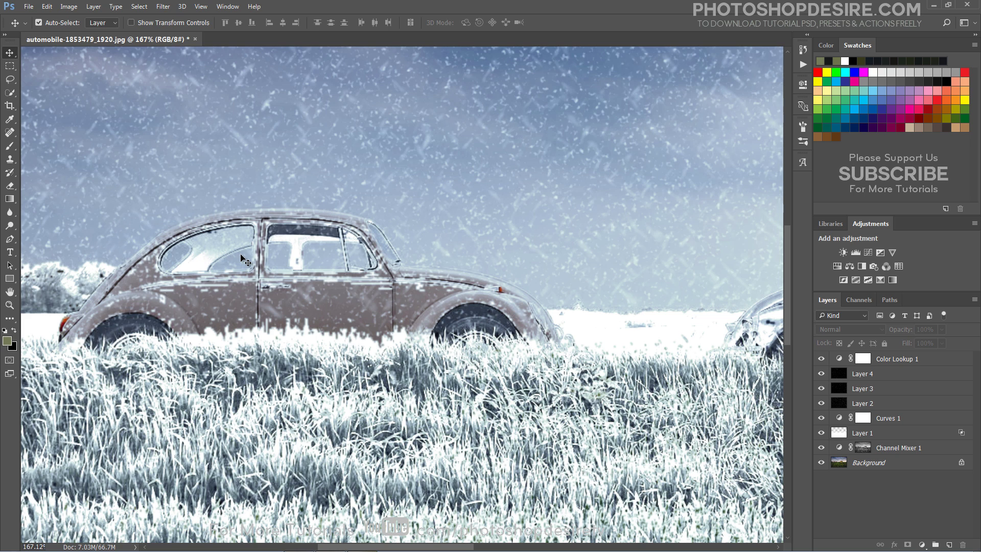
click(886, 436)
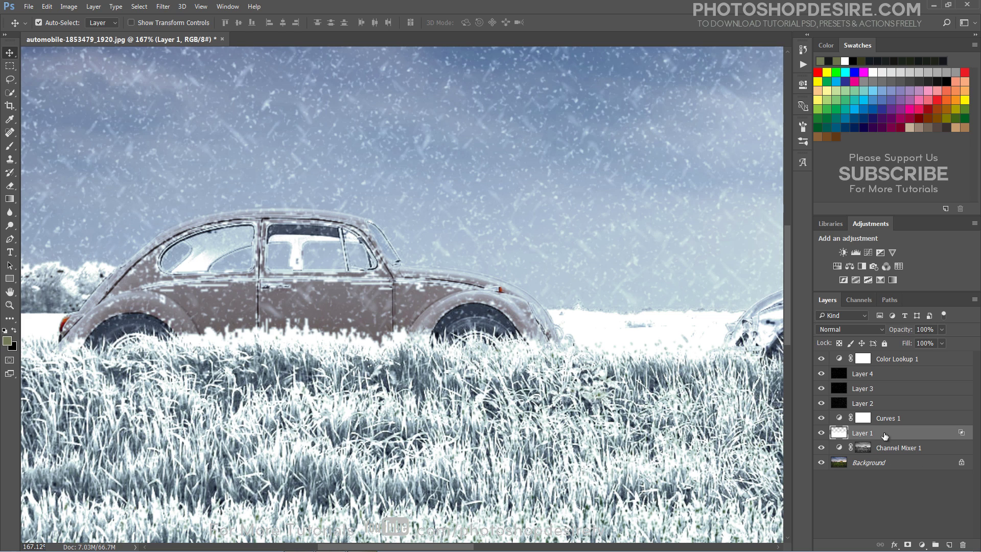
click(907, 542)
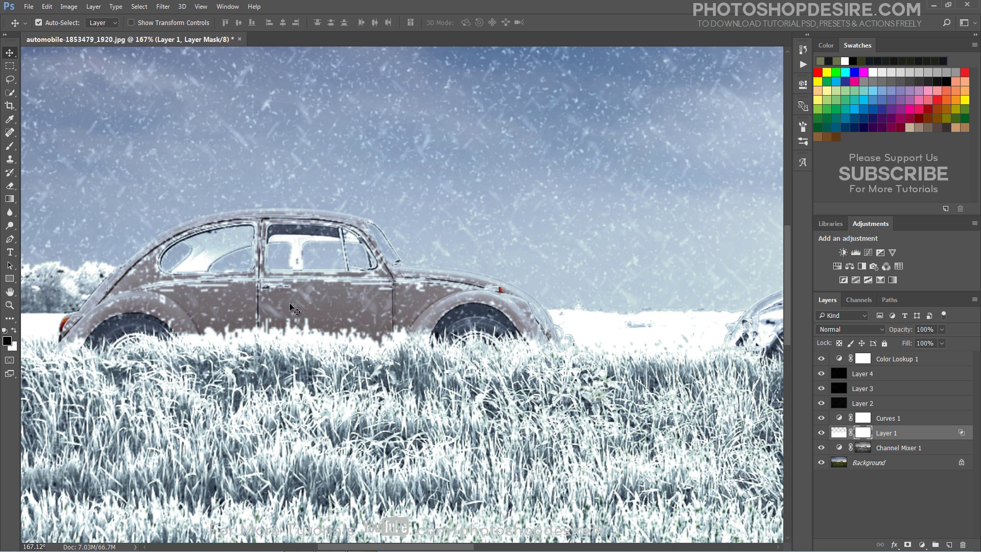
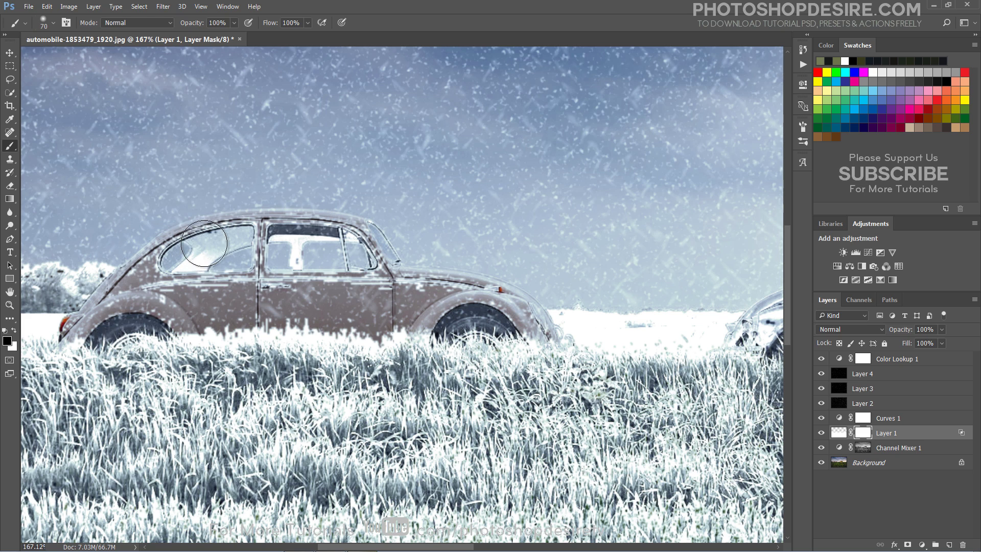
mouse_move(174, 262)
mouse_down()
mouse_move(209, 260)
mouse_move(174, 265)
mouse_move(186, 248)
mouse_move(246, 235)
mouse_move(218, 259)
mouse_move(284, 237)
mouse_move(266, 242)
mouse_move(330, 242)
mouse_move(290, 251)
mouse_move(302, 258)
mouse_move(293, 258)
mouse_move(327, 246)
mouse_up()
scroll(328, 246, down, 5)
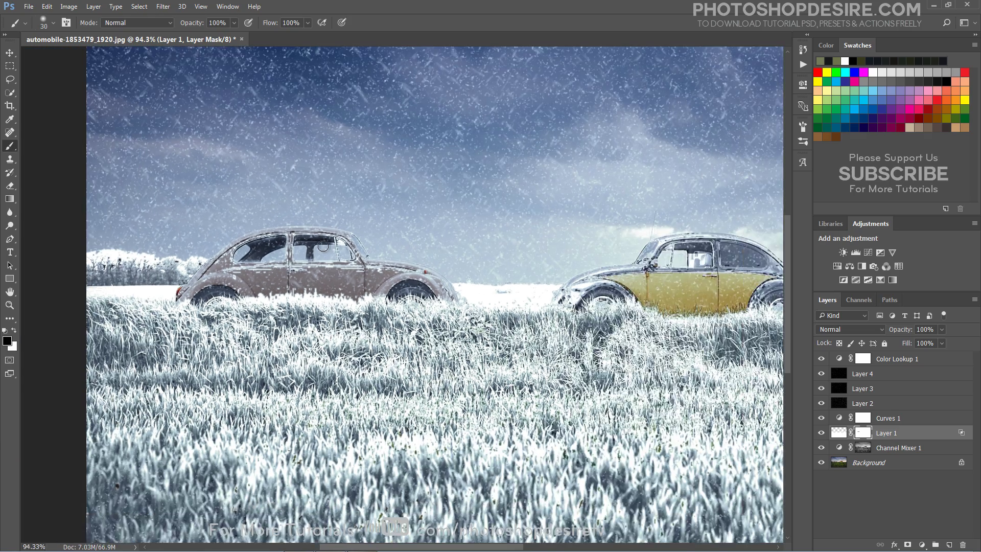
scroll(690, 275, up, 2)
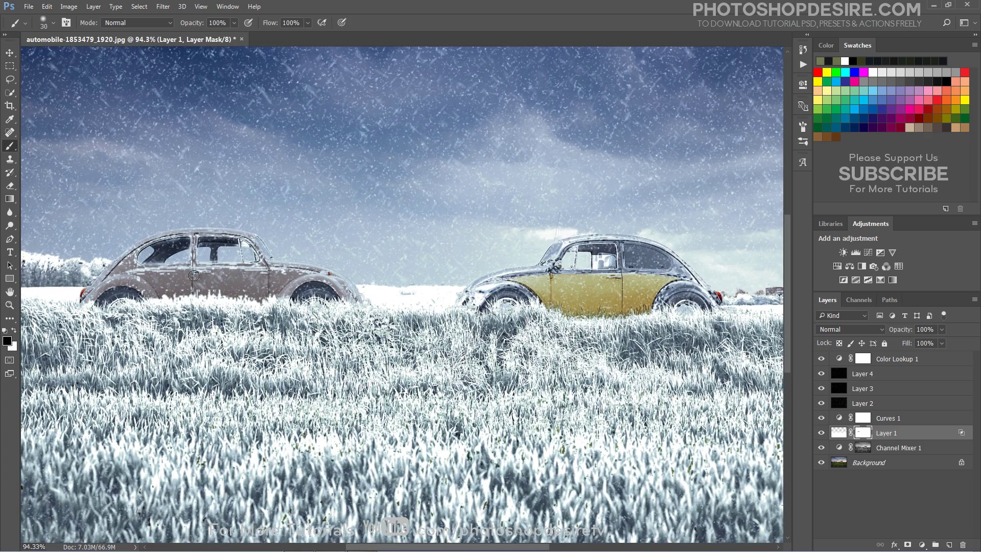
scroll(156, 295, down, 2)
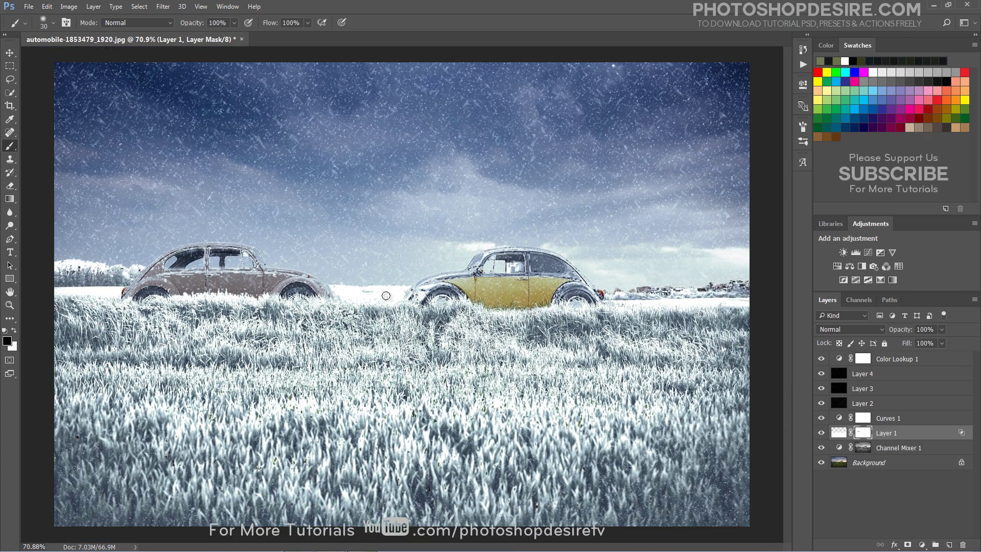
Step: Make Layer 1's pixels active, sample white from the snowy trees as the brush colour and reduce the brush size to 10
scroll(74, 293, up, 4)
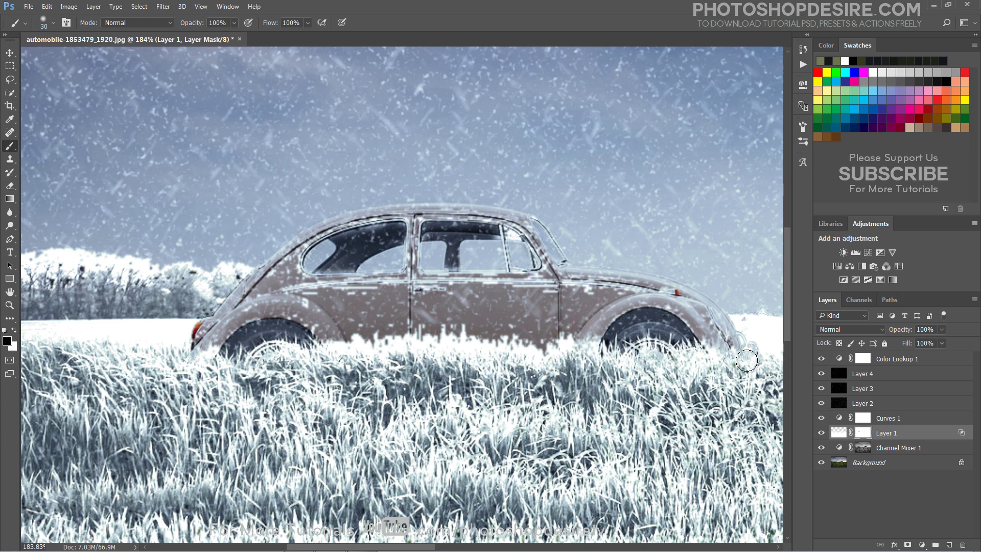
click(839, 433)
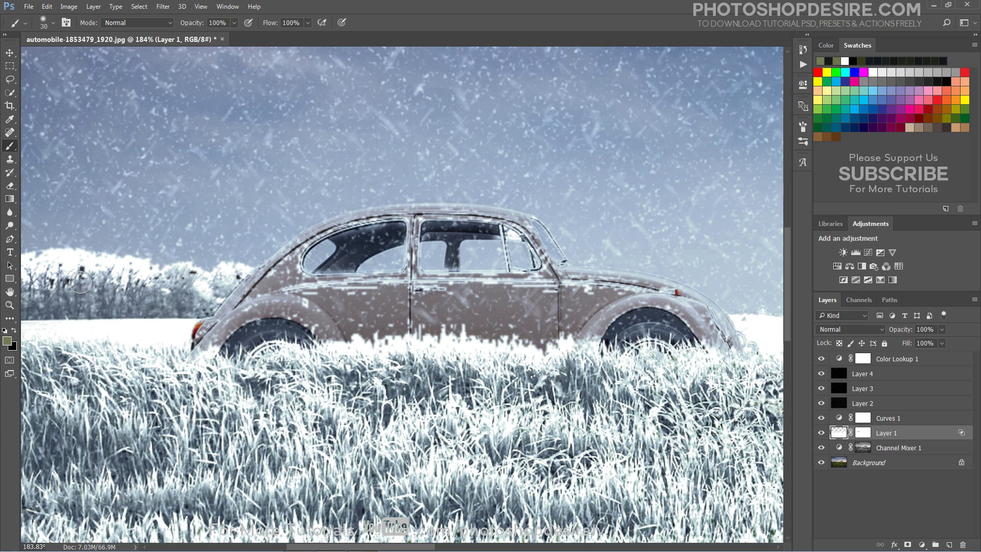
key(ctrl+z)
alt+click(80, 274)
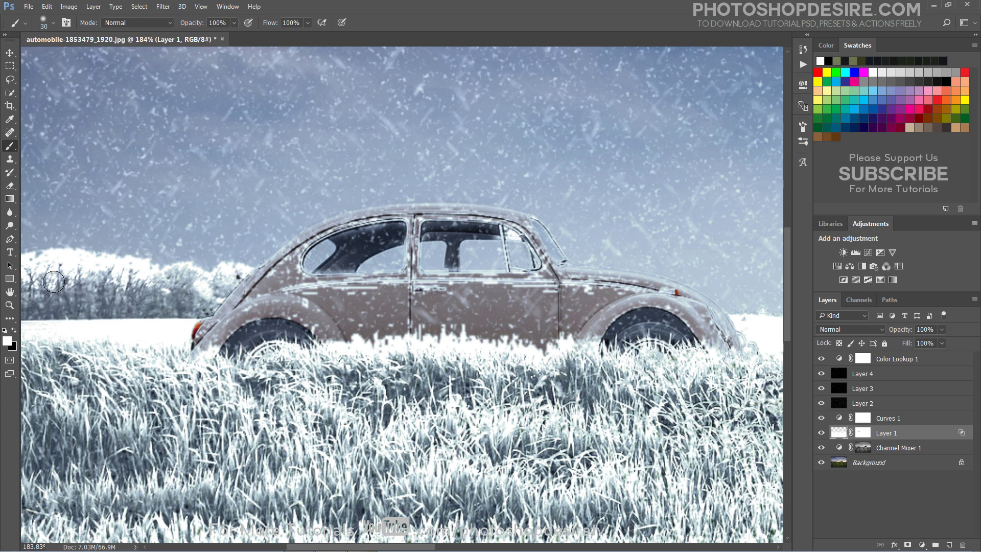
key(bracketleft)
key(bracketleft)
key(bracketleft)
key(bracketleft)
Step: Compare the full image before and after by toggling every layer above Background off and on
scroll(191, 281, down, 10)
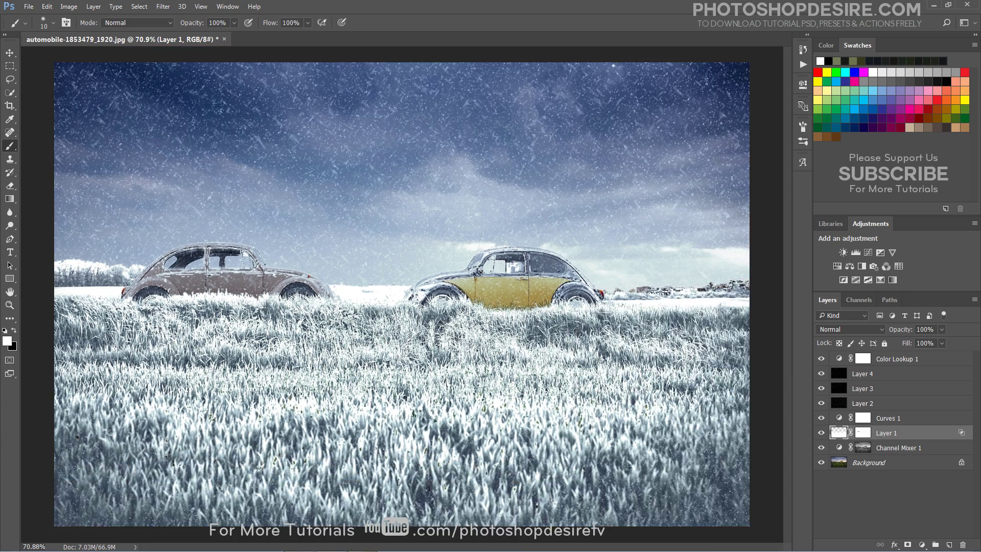
scroll(385, 343, up, 1)
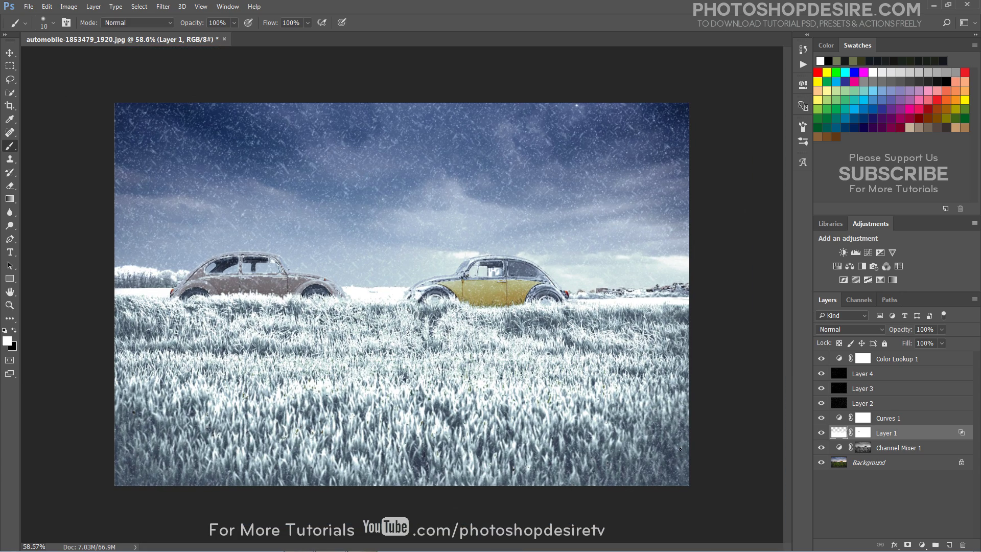
alt+click(822, 463)
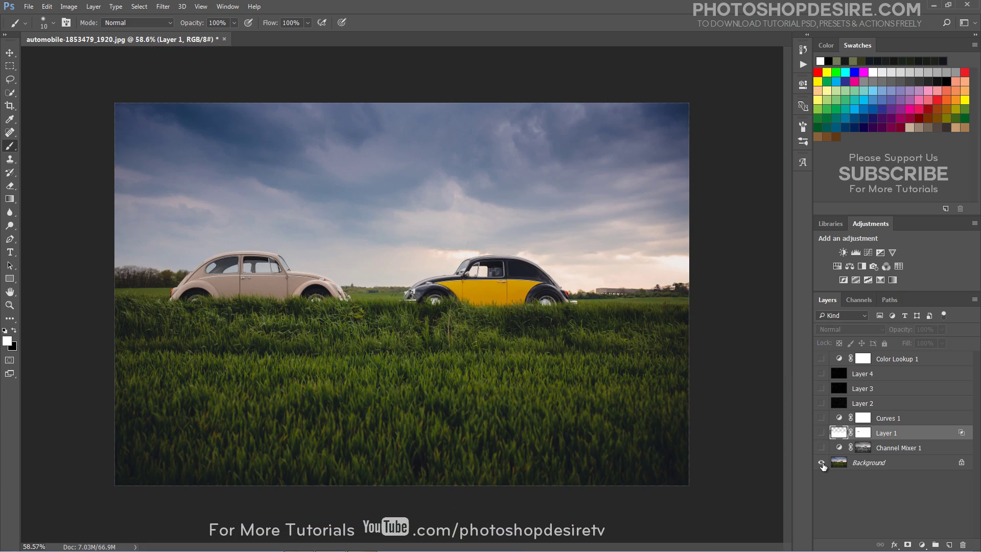
alt+click(822, 463)
alt+click(822, 463)
alt+click(821, 463)
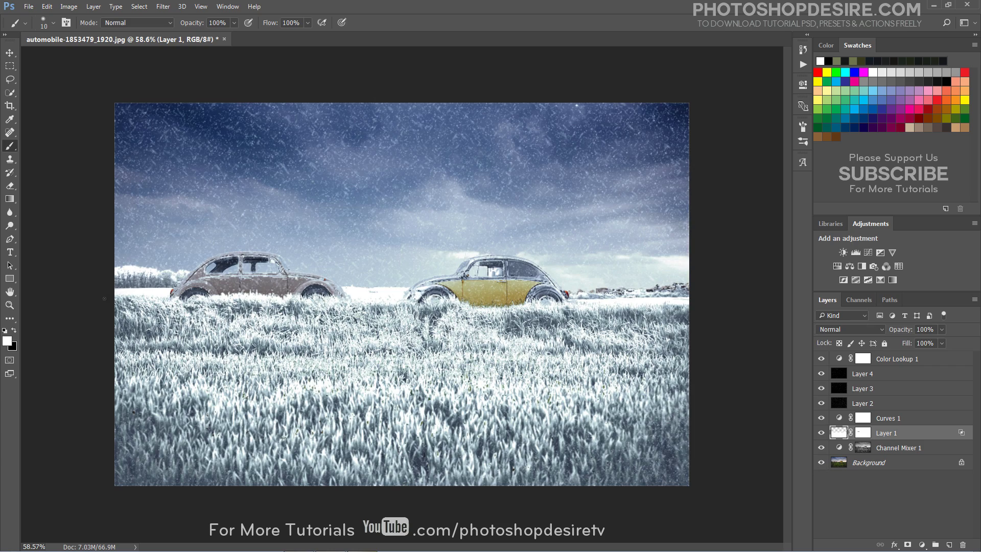
Step: Paint white on Layer 1's mask at 34% opacity with a size 35 brush to partly restore the snow on the left car's windows
scroll(194, 256, up, 10)
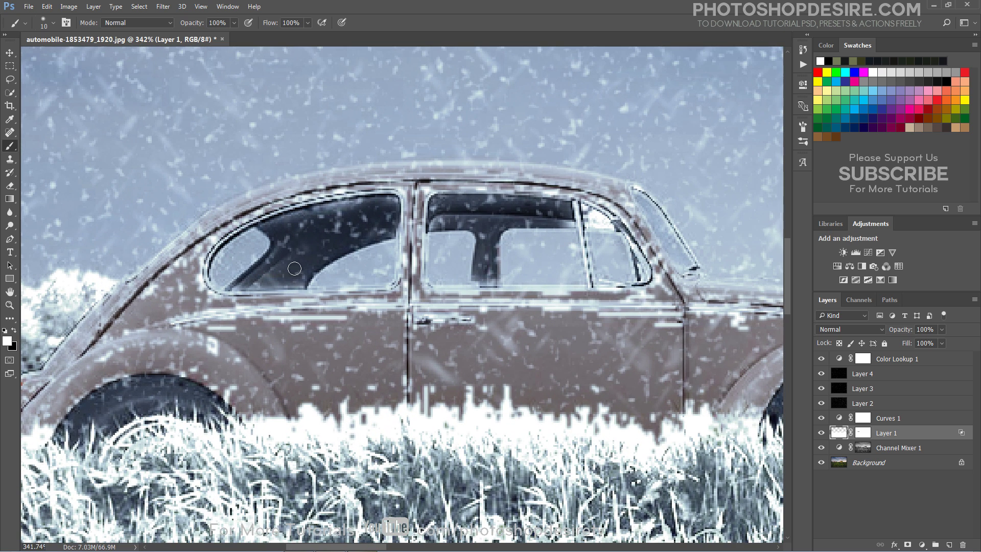
click(863, 434)
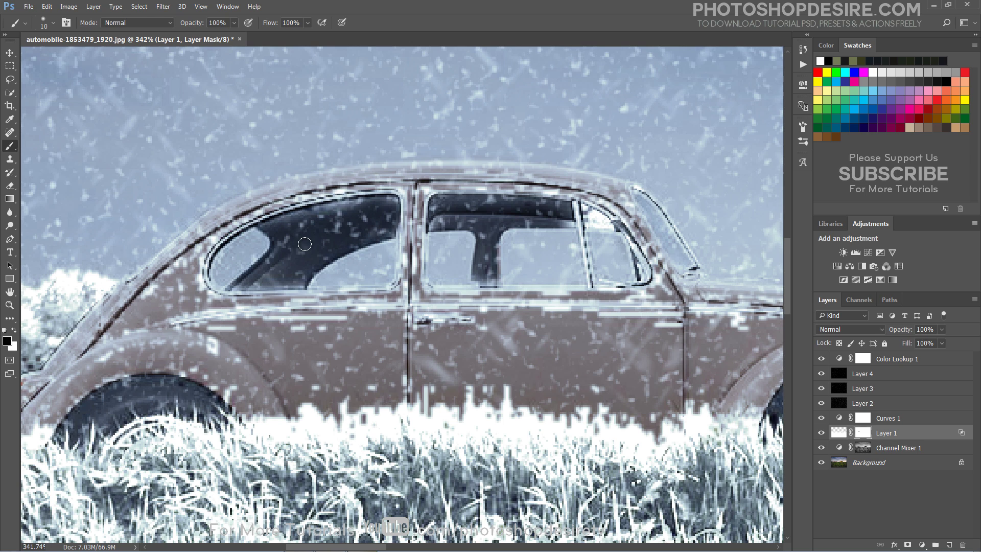
key(x)
drag(343, 226, 294, 256)
key(ctrl+z)
drag(194, 27, 162, 22)
key(bracketright)
key(bracketright)
key(bracketright)
key(bracketright)
key(bracketright)
mouse_move(237, 269)
mouse_down()
mouse_move(305, 270)
mouse_move(282, 236)
mouse_move(379, 207)
mouse_move(384, 221)
mouse_move(307, 276)
mouse_up()
mouse_move(496, 222)
mouse_down()
mouse_move(447, 218)
mouse_move(553, 216)
mouse_move(444, 221)
mouse_move(505, 214)
mouse_move(501, 260)
mouse_move(477, 263)
mouse_move(523, 211)
mouse_move(557, 211)
mouse_move(493, 211)
mouse_up()
Step: Toggle all layers except Background off and on to check the softened car windows against the original photo
scroll(493, 211, down, 10)
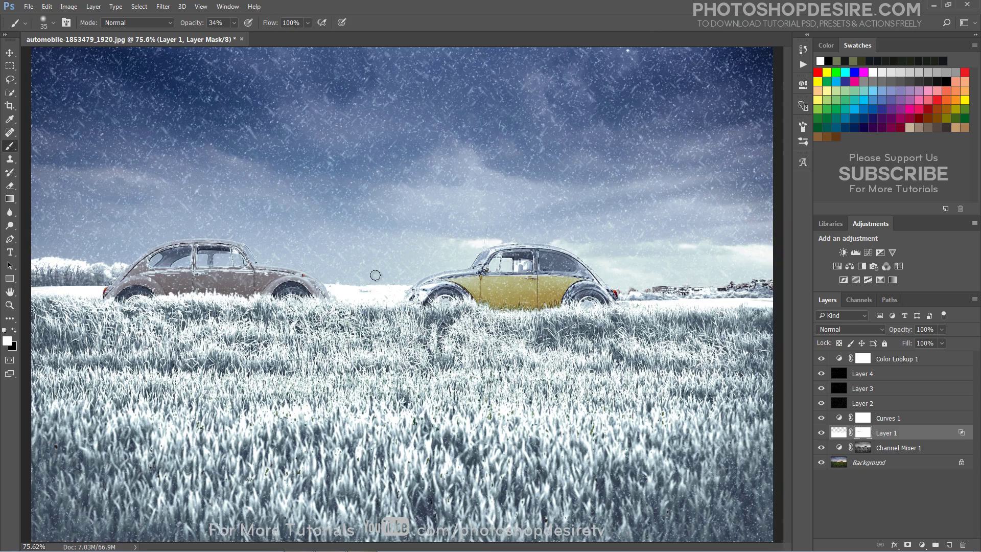
scroll(302, 268, down, 2)
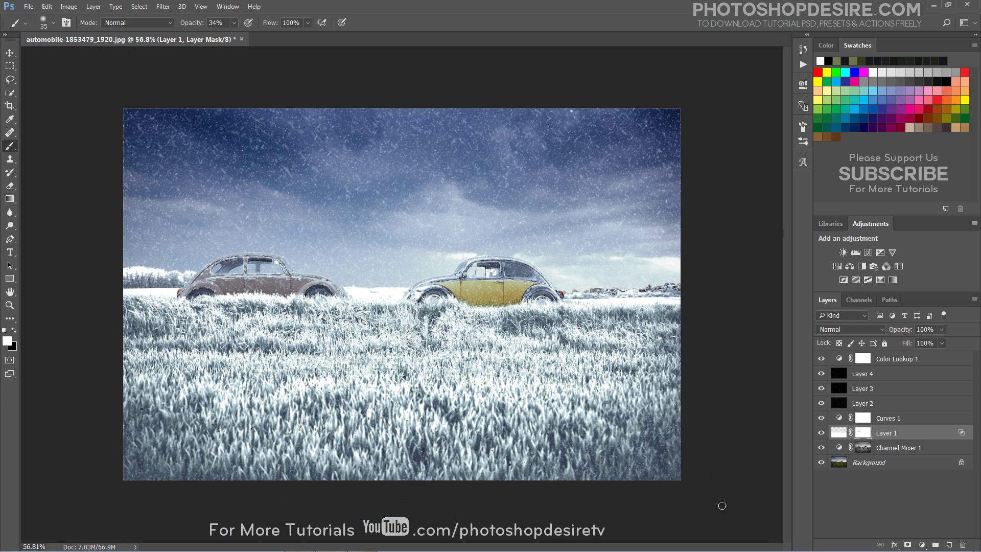
alt+click(821, 464)
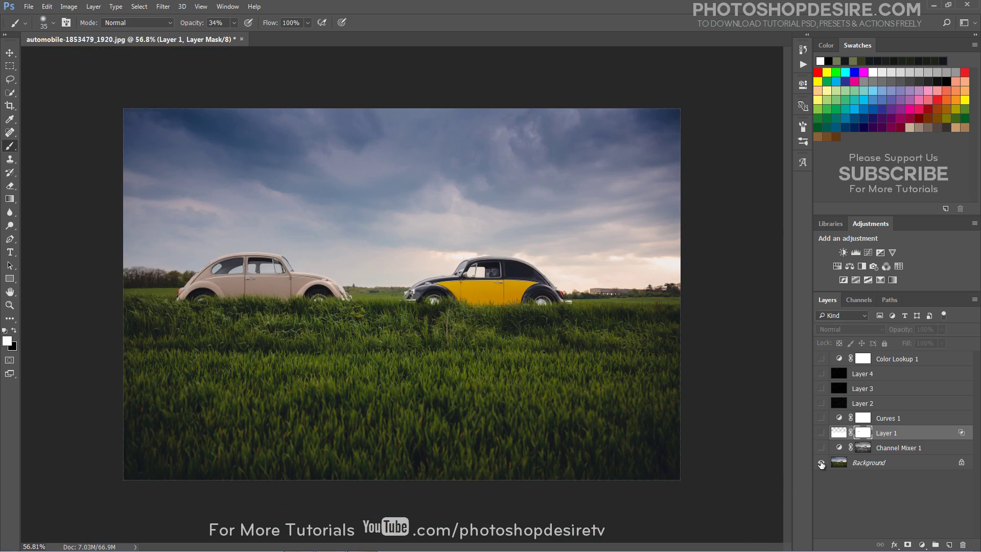
alt+click(821, 464)
alt+click(821, 464)
alt+click(821, 464)
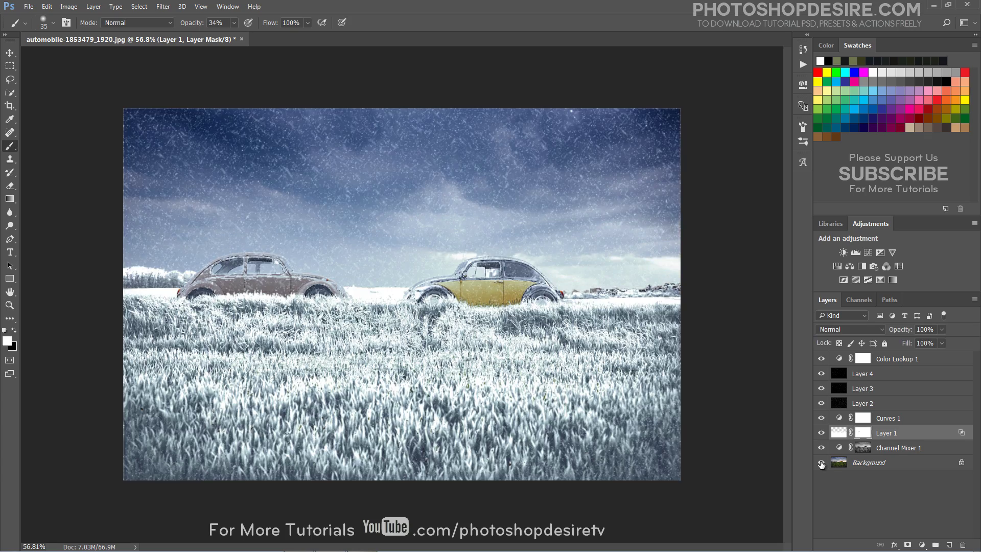
alt+click(821, 463)
alt+click(821, 464)
Step: Inspect the cars and grass up close, and compare the whole winter scene with the original photo once more
scroll(463, 296, up, 8)
scroll(469, 291, up, 3)
scroll(439, 265, down, 7)
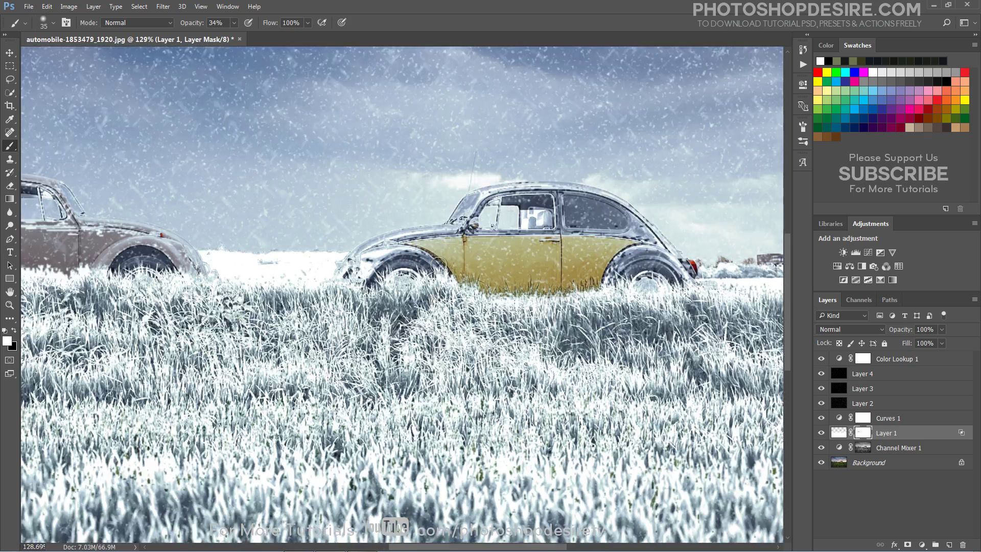
scroll(439, 265, down, 4)
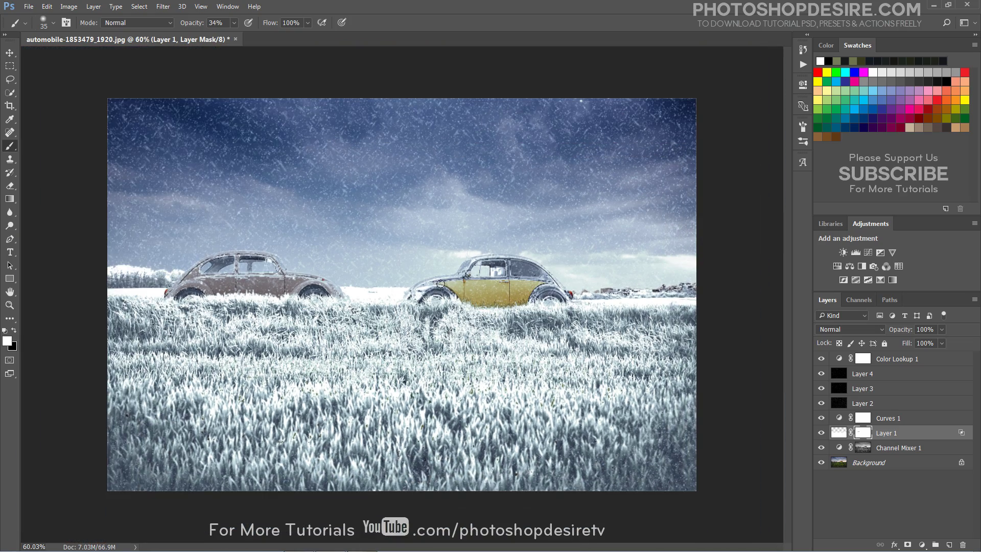
alt+click(821, 463)
alt+click(821, 463)
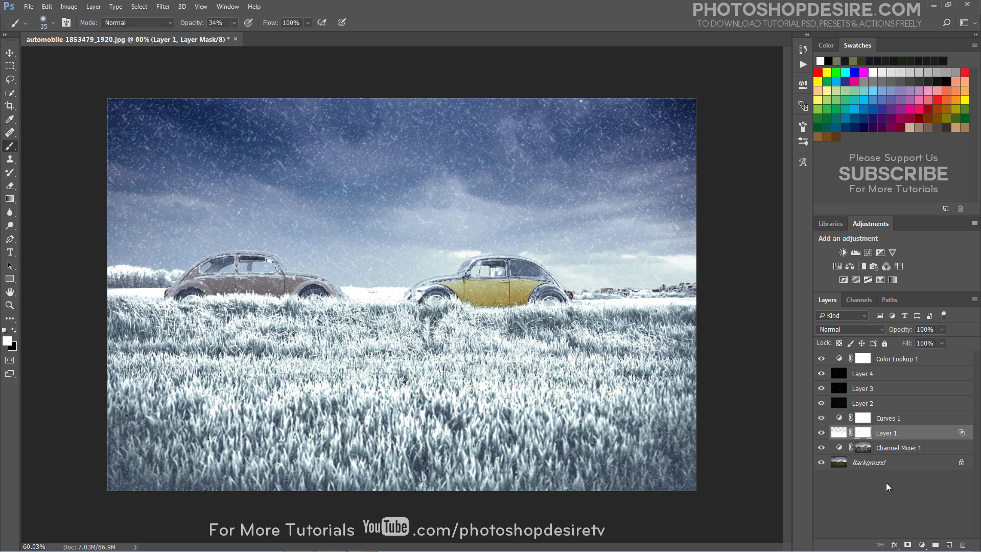